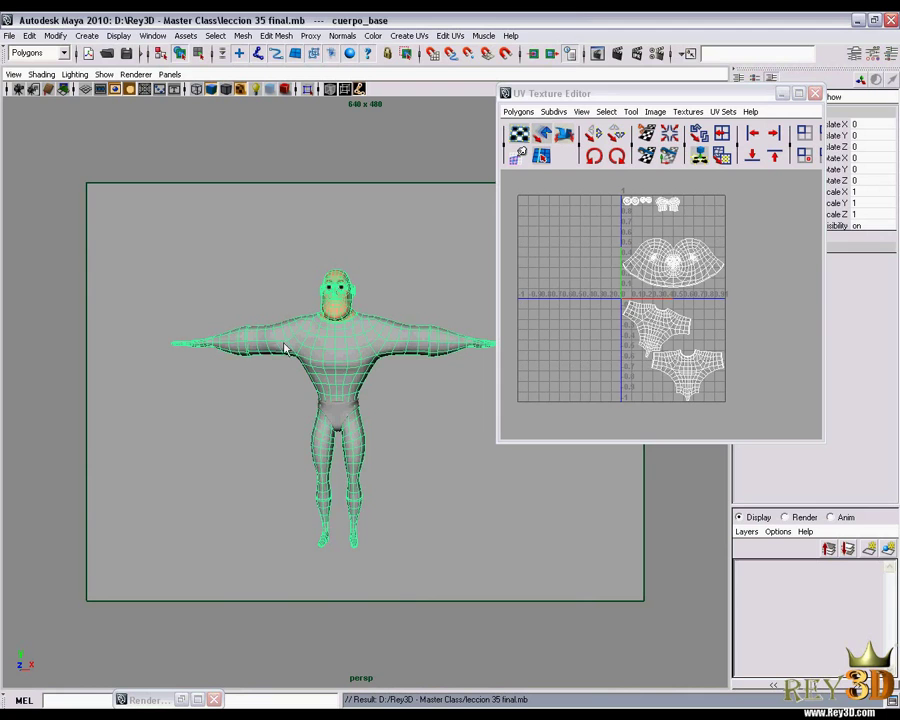
pyautogui.moveTo(334, 367); pyautogui.dragTo(410, 350)
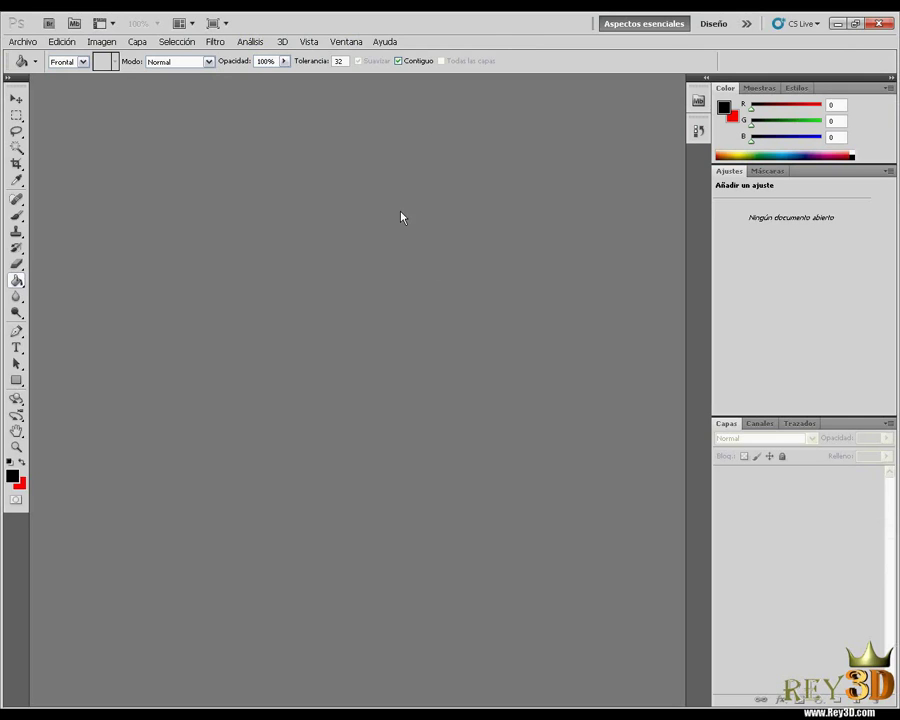
# - In Photoshop, open traje uvmap from the Rey3D - Master Class folder on drive D without color management, and invert its colors
pyautogui.hotkey('ctrl', 'o')
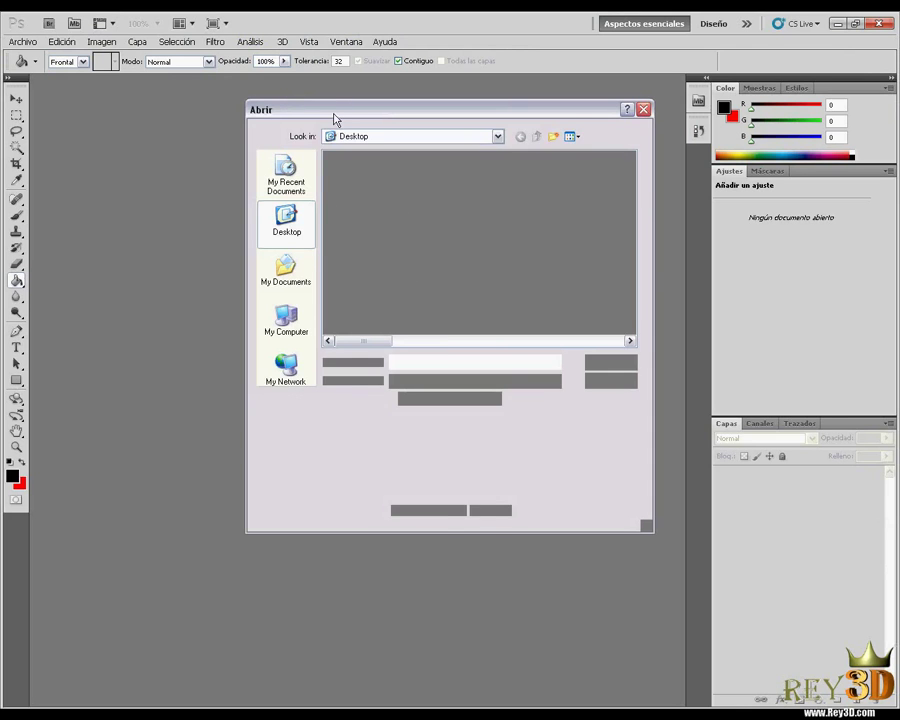
pyautogui.click(182, 318)
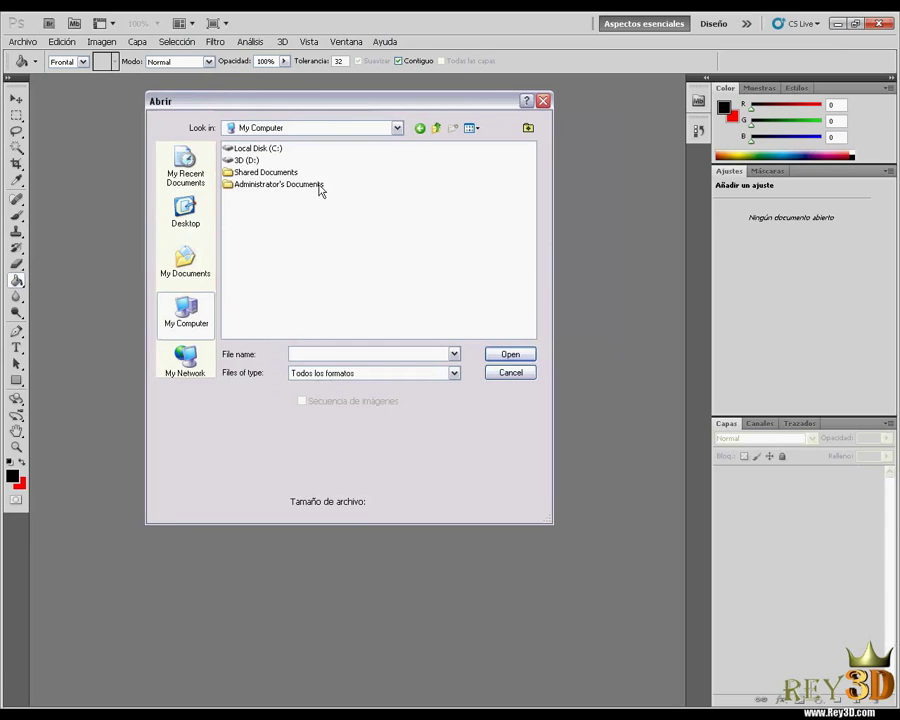
pyautogui.doubleClick(247, 160)
pyautogui.doubleClick(404, 268)
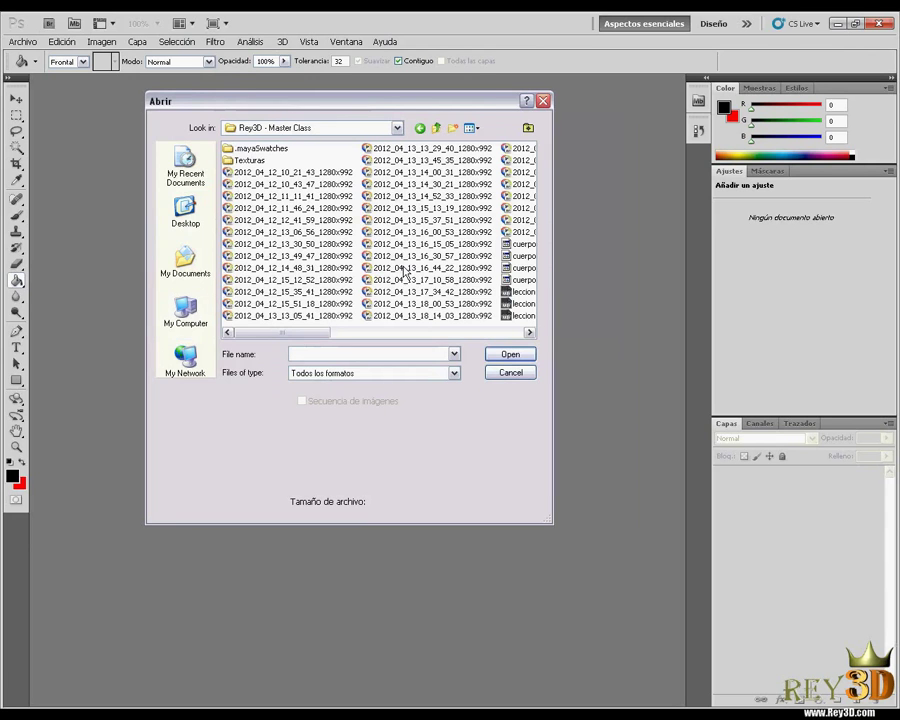
pyautogui.moveTo(315, 333); pyautogui.dragTo(389, 330)
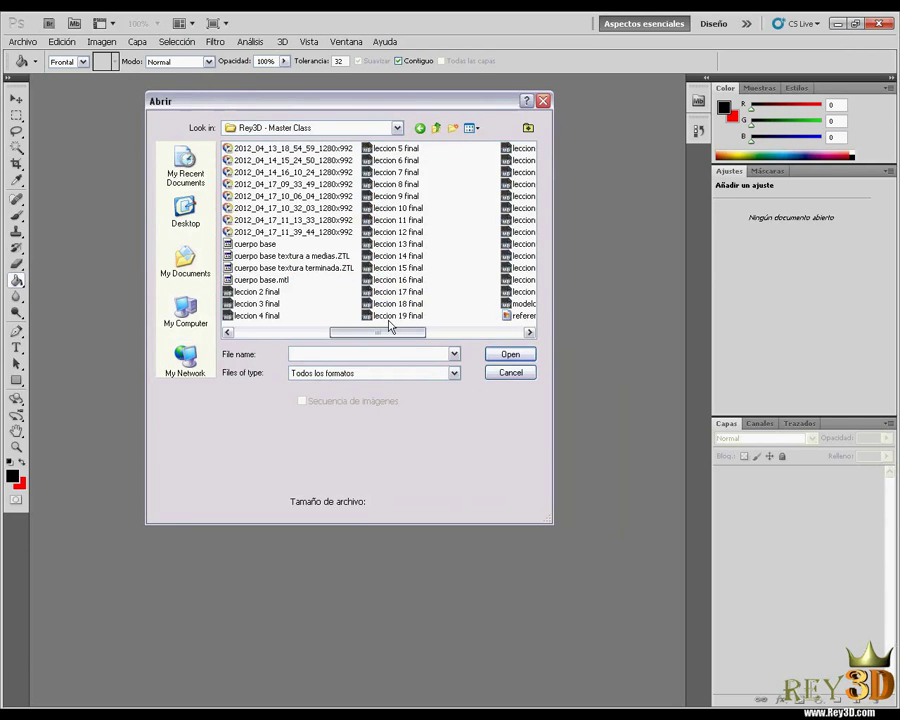
pyautogui.click(285, 281)
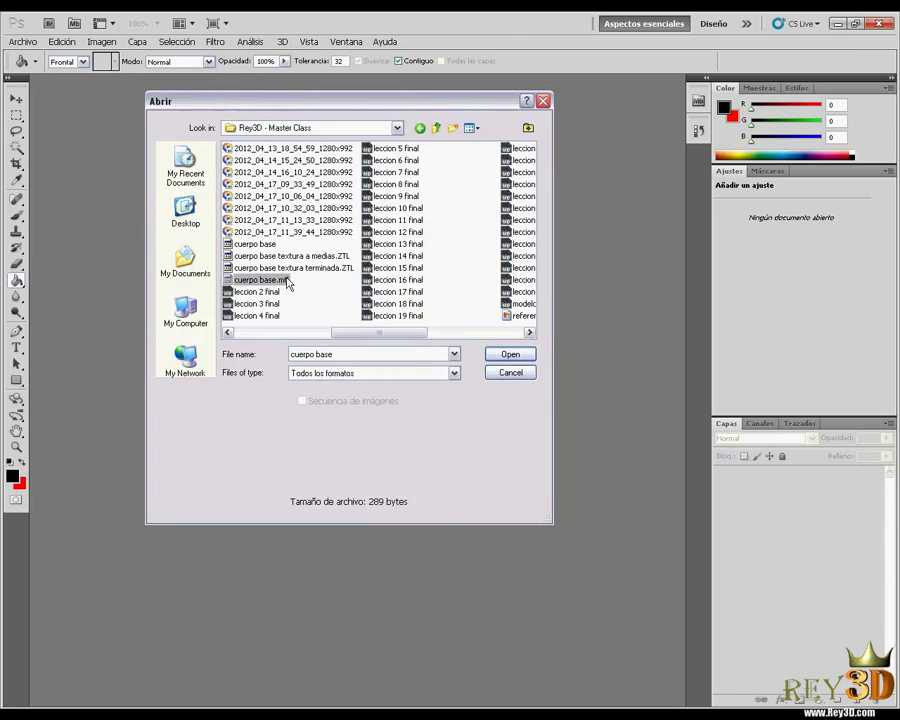
pyautogui.hscroll(3, 310, 283)
pyautogui.click(403, 167)
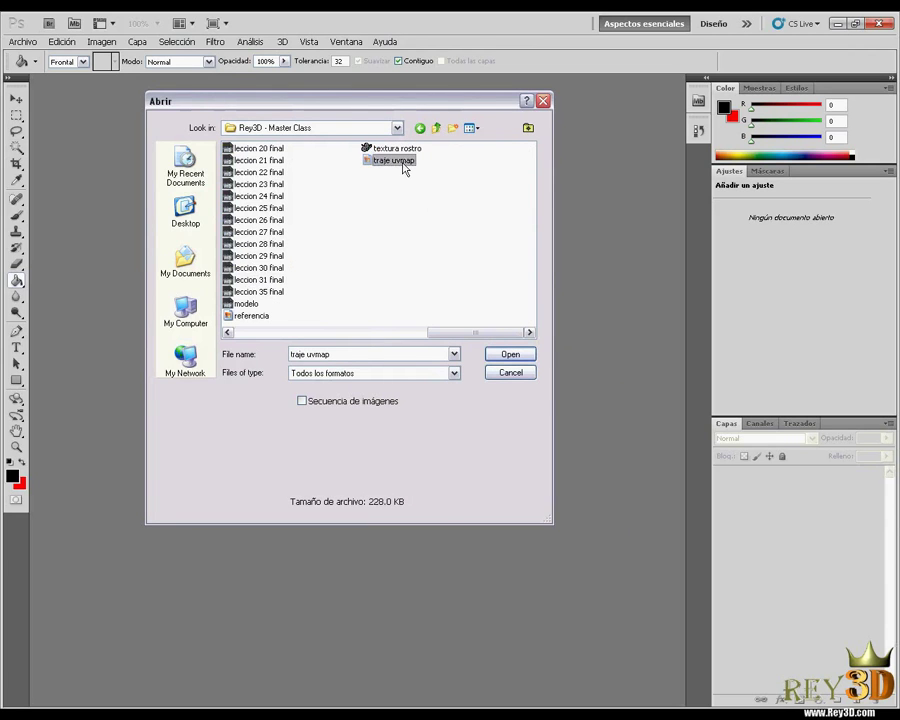
pyautogui.click(512, 354)
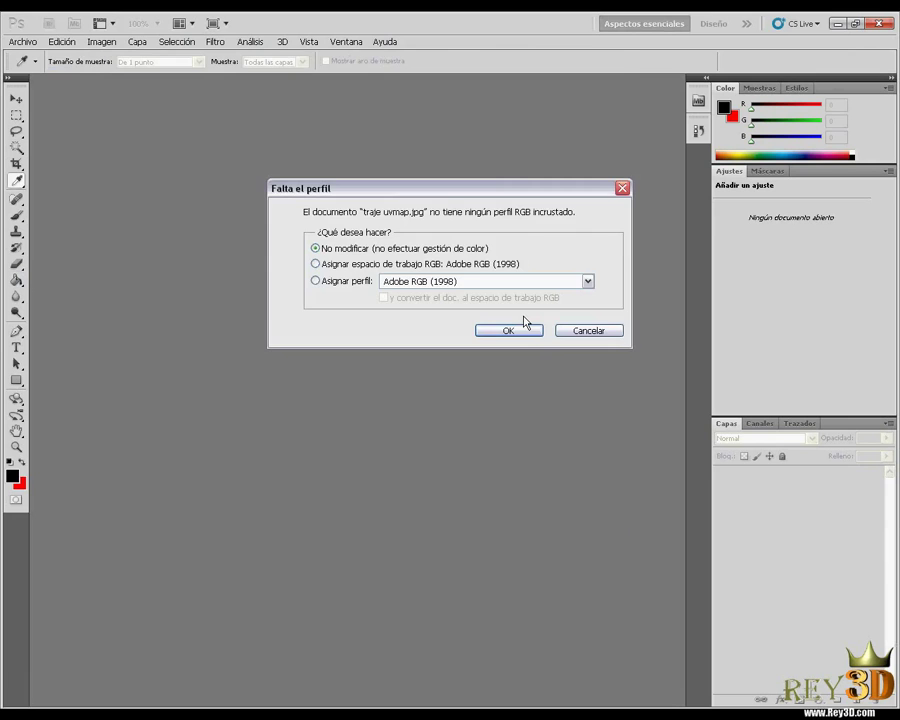
pyautogui.click(509, 330)
pyautogui.press('g')
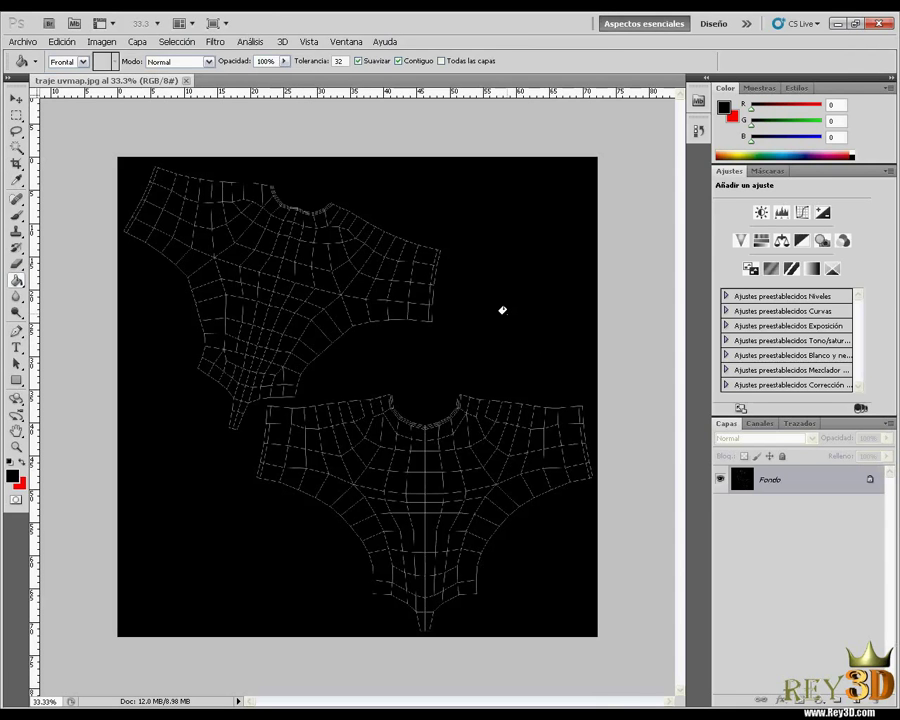
pyautogui.hotkey('ctrl', 'i')
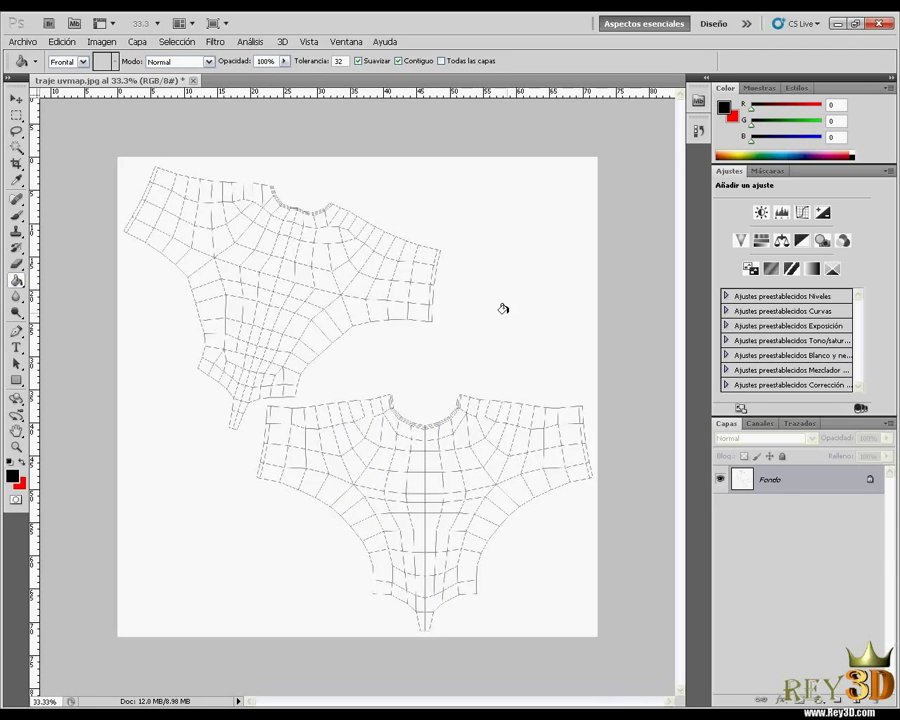
# - Open the logo image from the Texturas folder, leaving its color profile unmodified
pyautogui.click(16, 42)
pyautogui.click(24, 66)
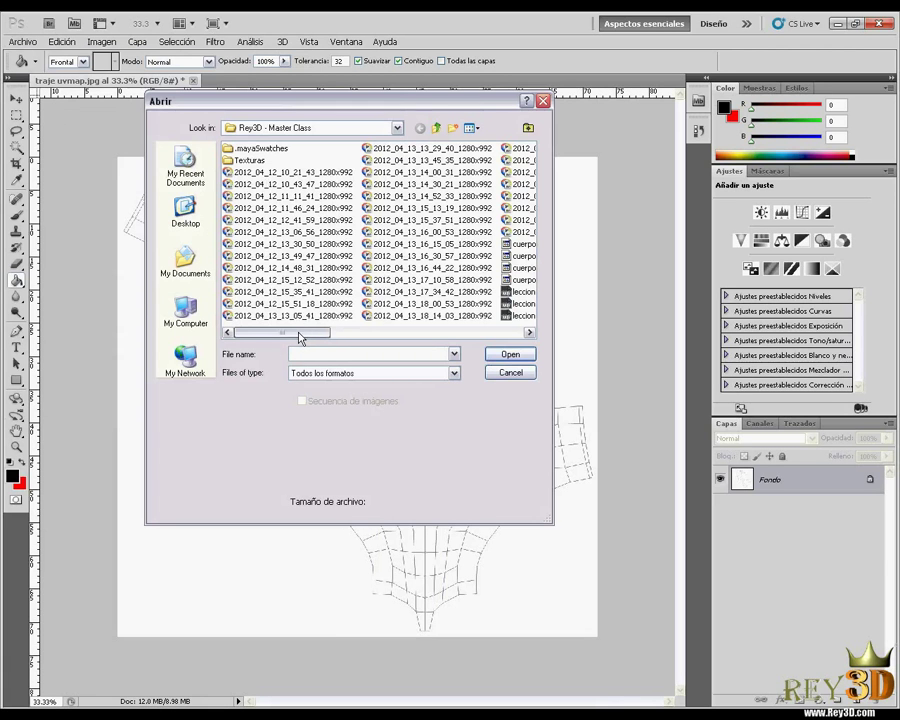
pyautogui.moveTo(297, 335)
pyautogui.mouseDown()
pyautogui.moveTo(342, 335)
pyautogui.moveTo(297, 335)
pyautogui.mouseUp()
pyautogui.doubleClick(252, 160)
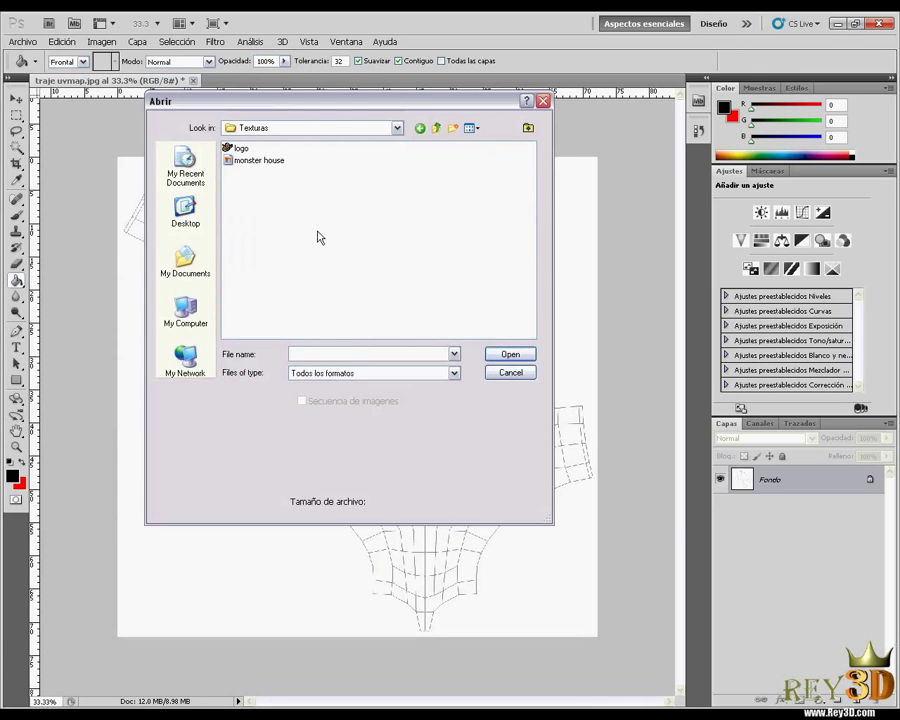
pyautogui.click(238, 148)
pyautogui.click(510, 355)
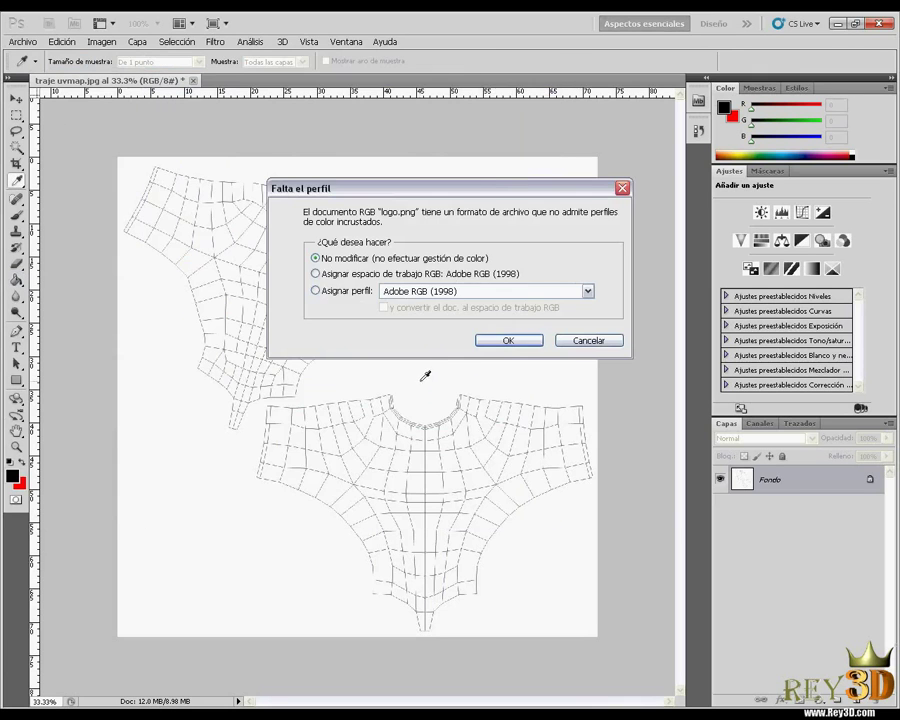
pyautogui.click(508, 340)
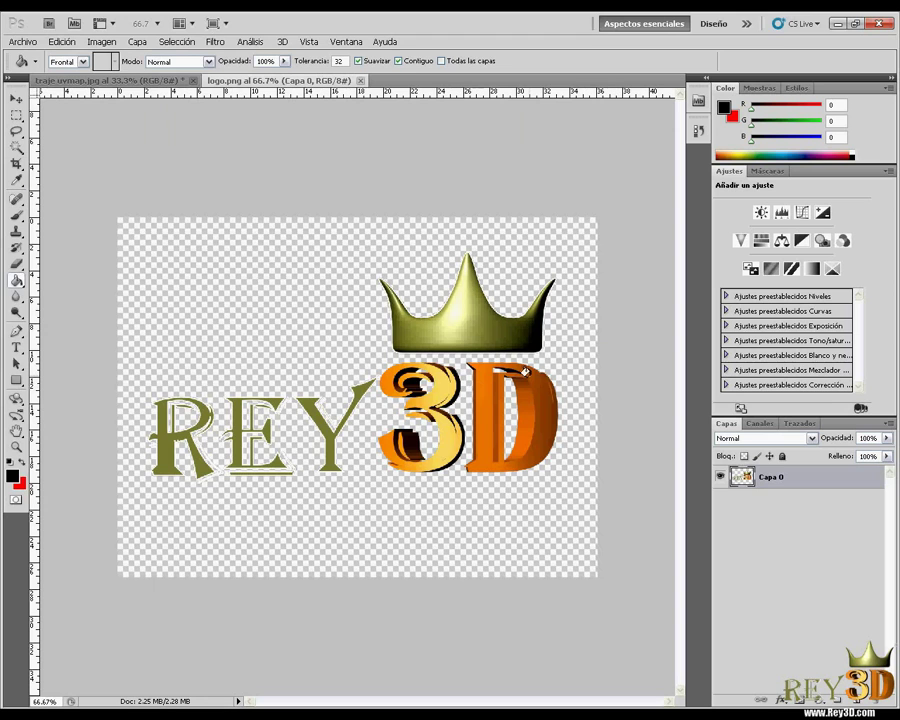
# - Copy the entire logo image and paste it into the traje uvmap document as a new layer
pyautogui.hotkey('ctrl', 'a')
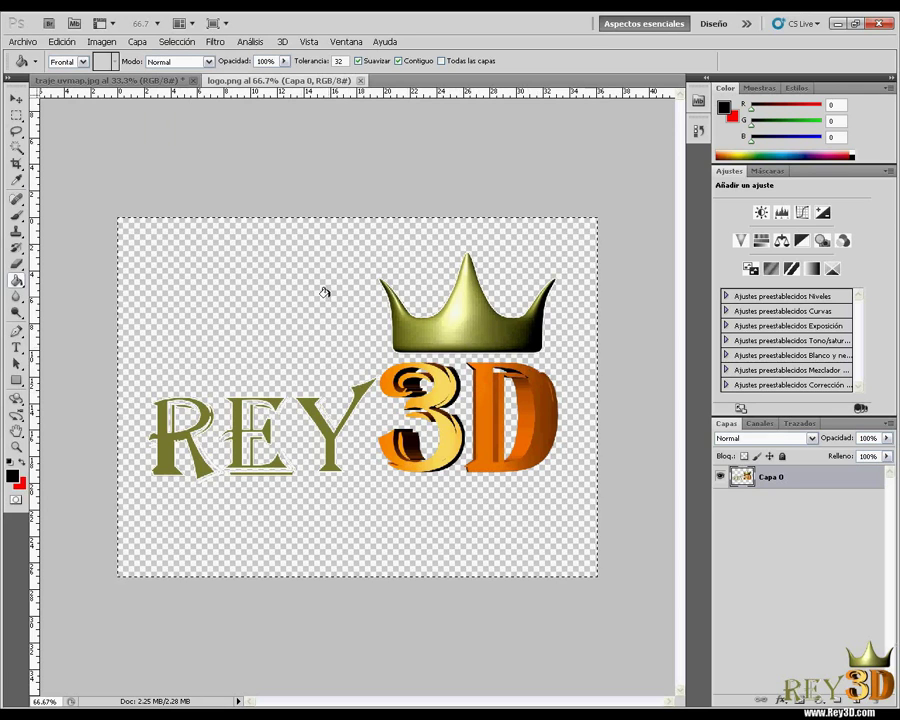
pyautogui.click(150, 80)
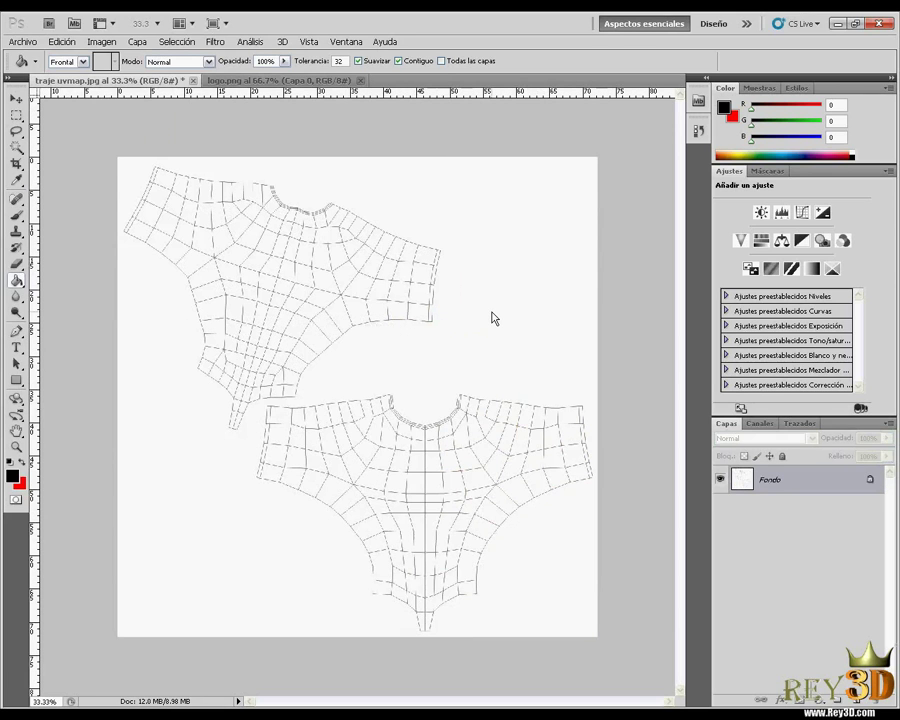
pyautogui.hotkey('ctrl', 'v')
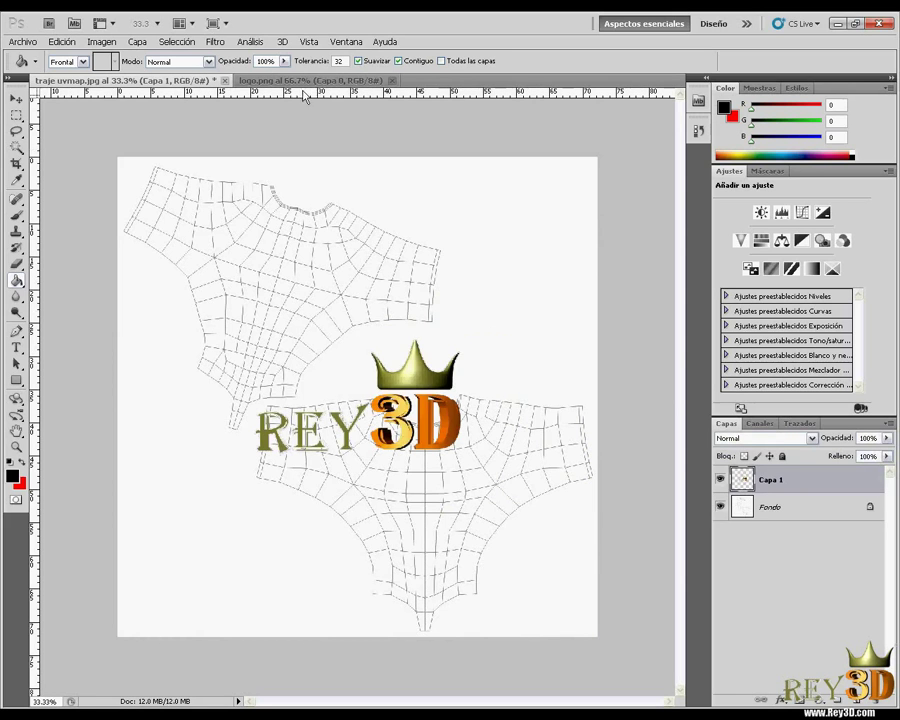
# - Check the pixel dimensions of the logo image and of the traje uvmap document without changing them
pyautogui.click(262, 80)
pyautogui.click(101, 42)
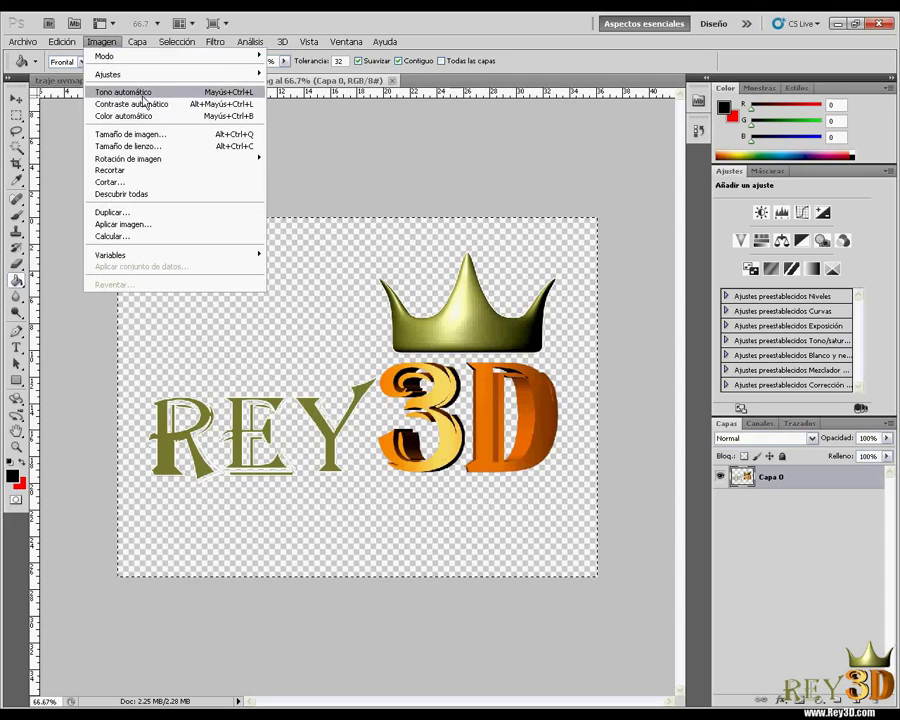
pyautogui.click(169, 134)
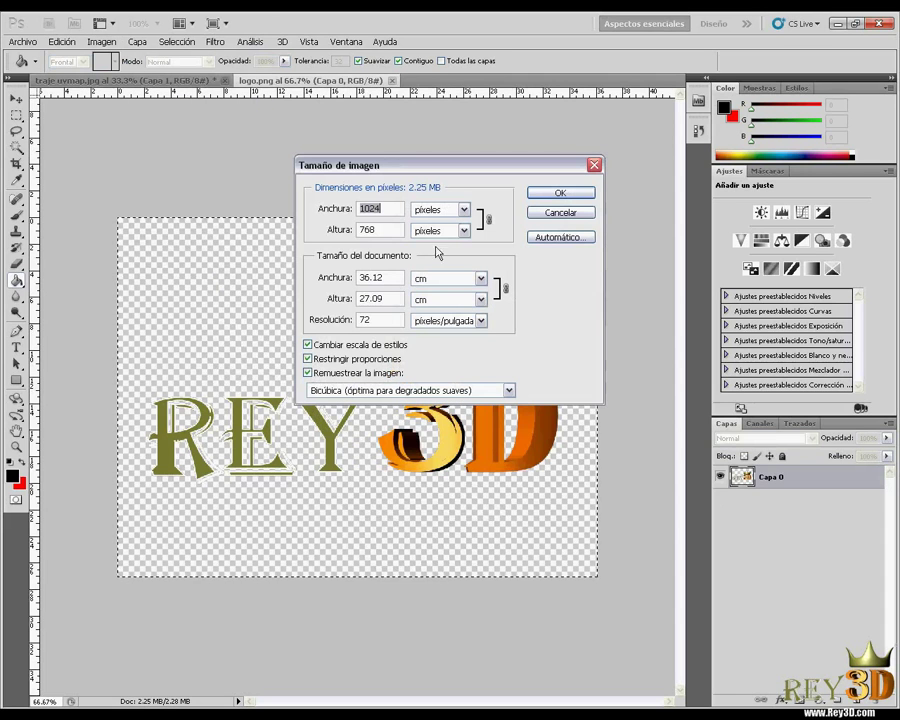
pyautogui.press('Escape')
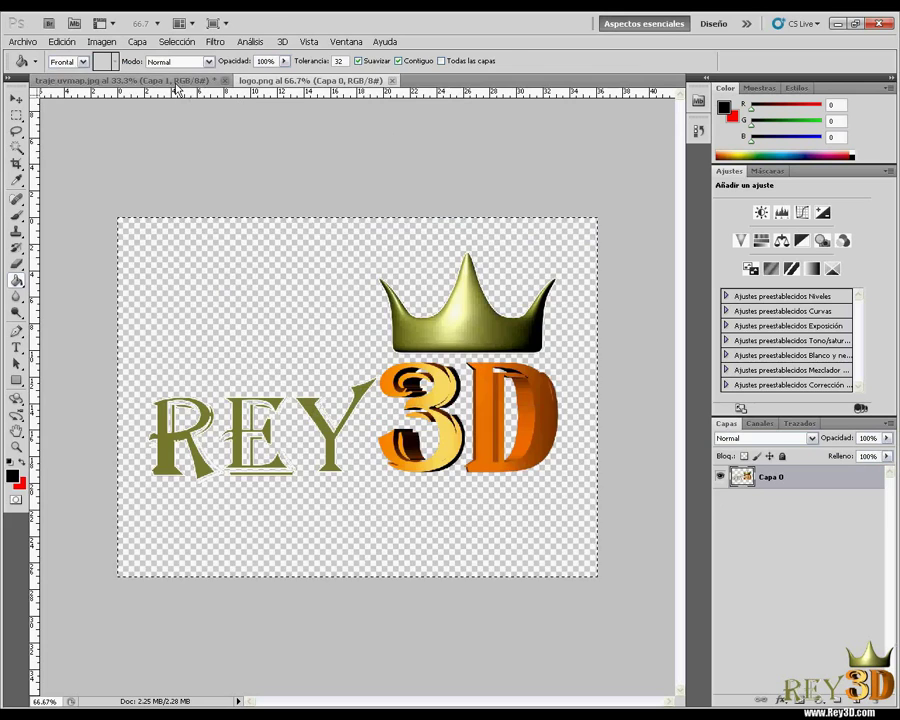
pyautogui.click(125, 80)
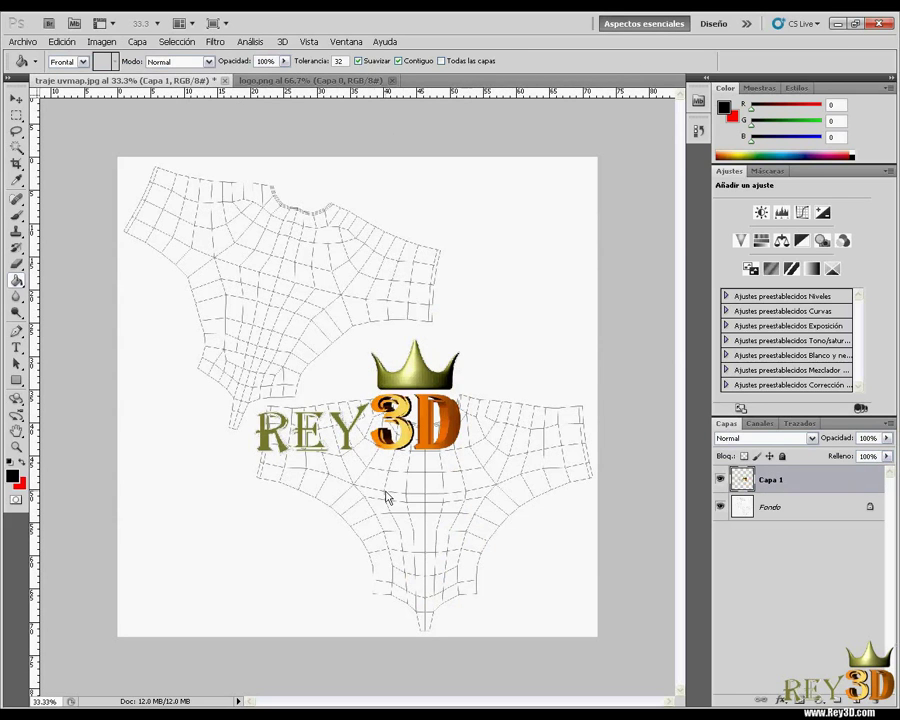
pyautogui.click(101, 42)
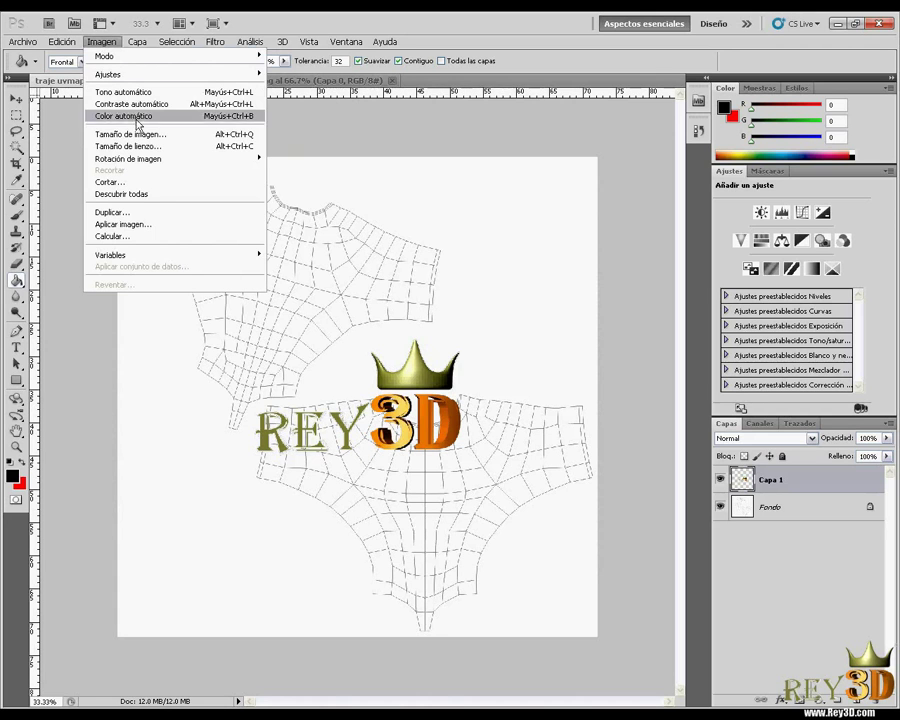
pyautogui.click(171, 140)
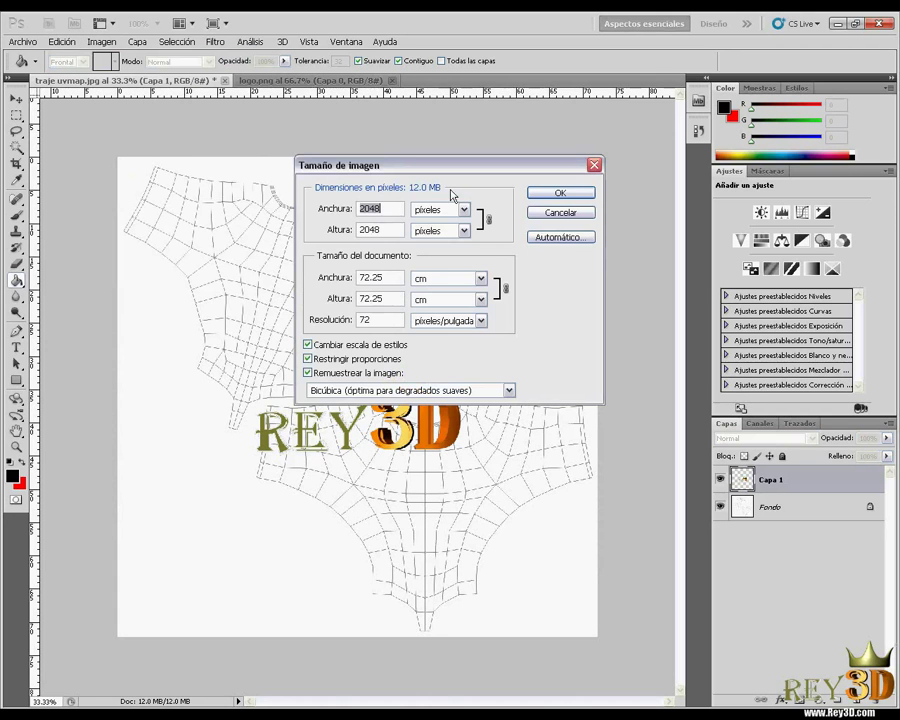
pyautogui.click(593, 165)
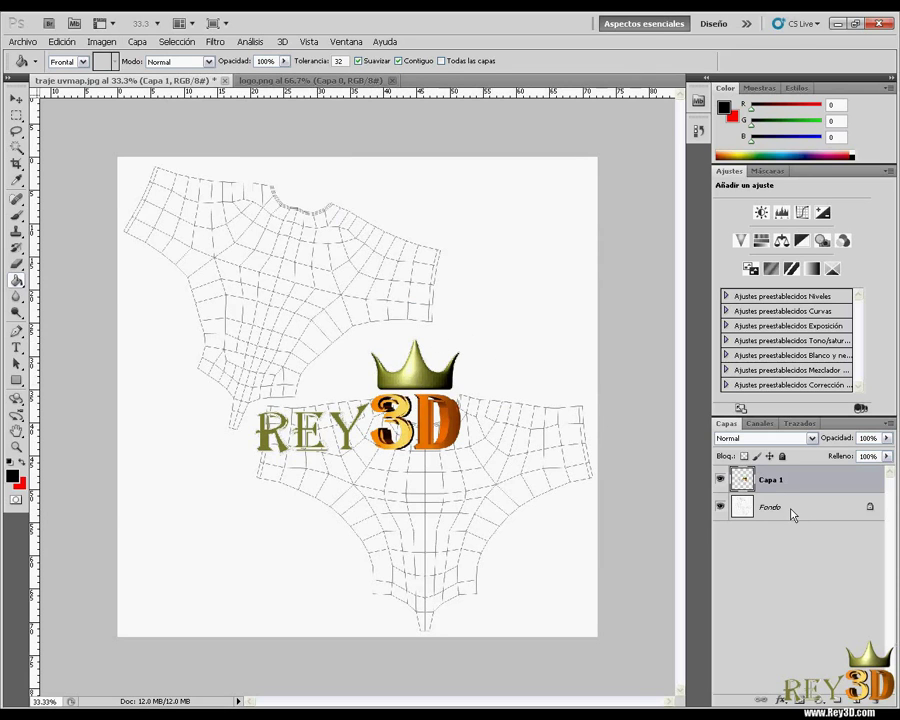
# - Move the logo onto the chest of the lower suit UV piece and scale it proportionally to about 47.39%
pyautogui.press('v')
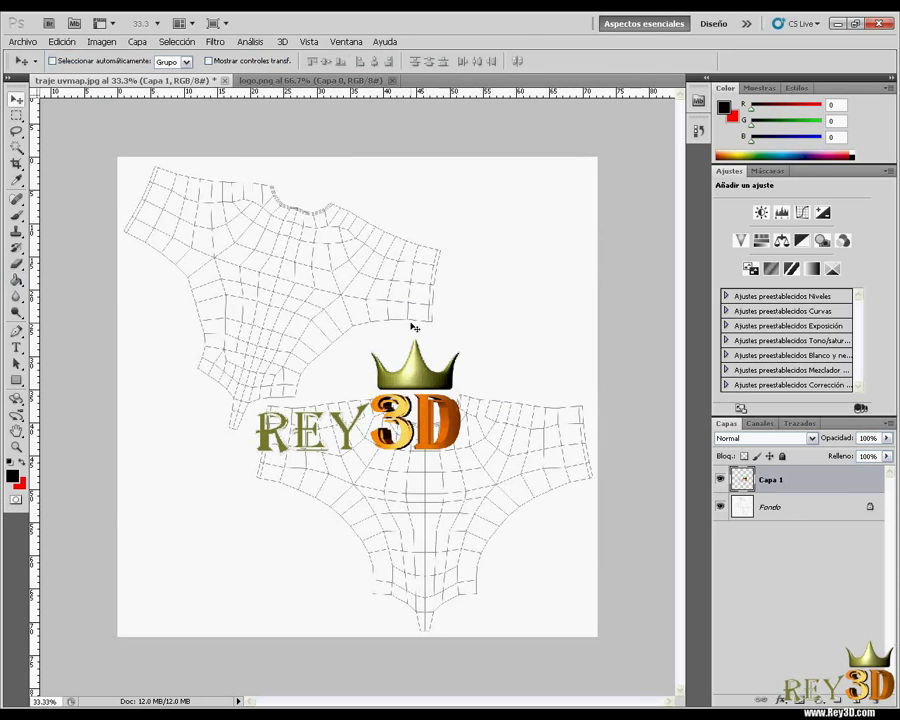
pyautogui.moveTo(416, 388); pyautogui.dragTo(480, 447)
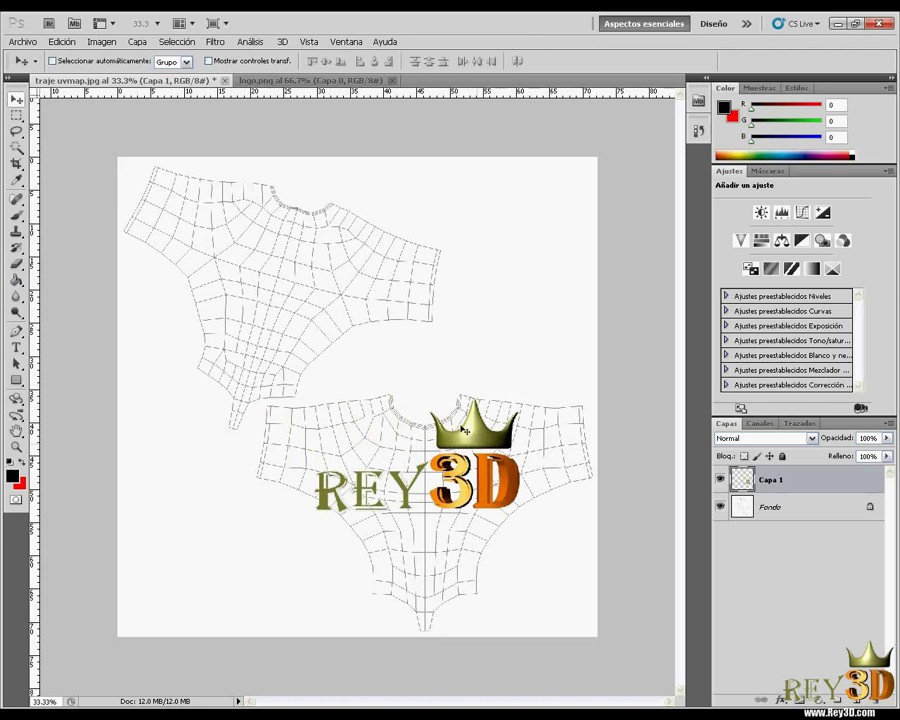
pyautogui.hotkey('ctrl', 't')
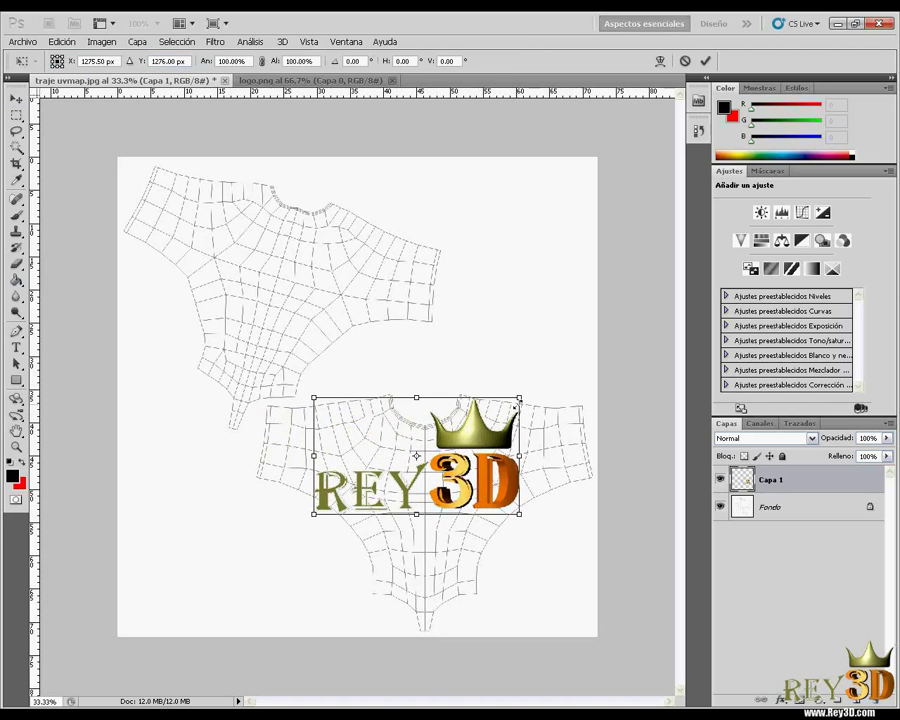
pyautogui.moveTo(521, 396); pyautogui.dragTo(462, 450)
pyautogui.hotkey('ctrl', 'space')
pyautogui.moveTo(227, 352); pyautogui.dragTo(602, 602)
pyautogui.moveTo(437, 352); pyautogui.dragTo(433, 357)
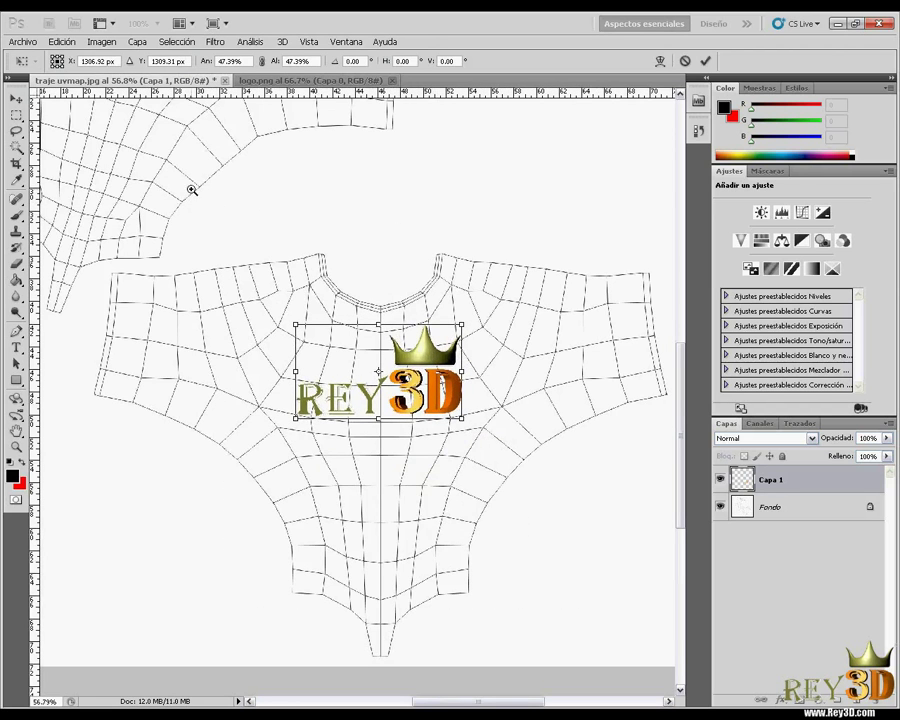
# - Center the logo on the chest's middle line at about X 1302.81 px, Y 1313.42 px, and apply the transform
pyautogui.hotkey('ctrl', 'space')
pyautogui.moveTo(134, 179); pyautogui.dragTo(612, 640)
pyautogui.moveTo(434, 332); pyautogui.dragTo(425, 334)
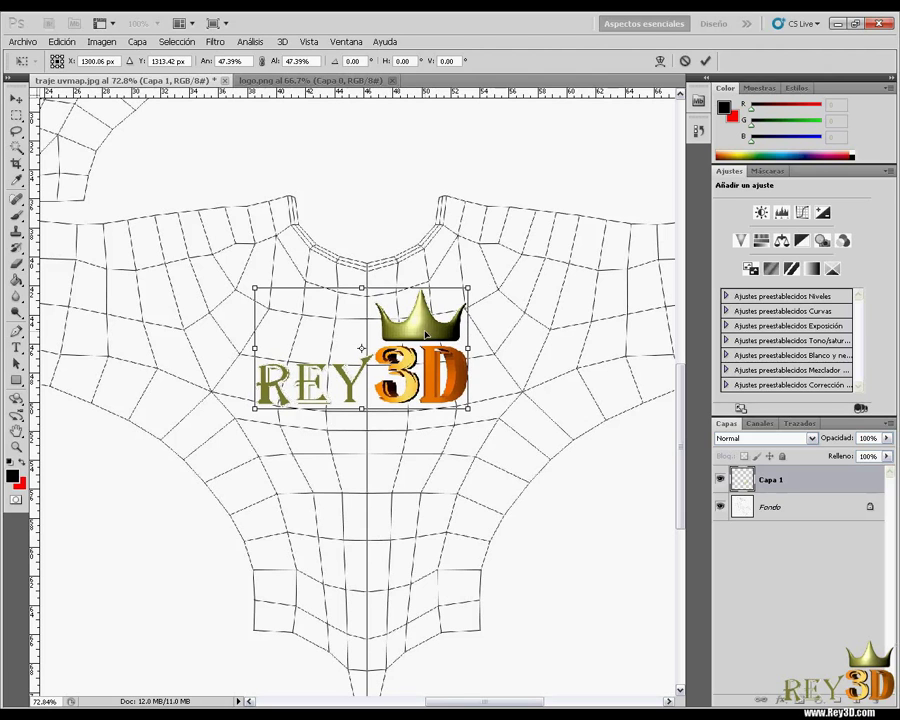
pyautogui.press('Right')
pyautogui.press('Right')
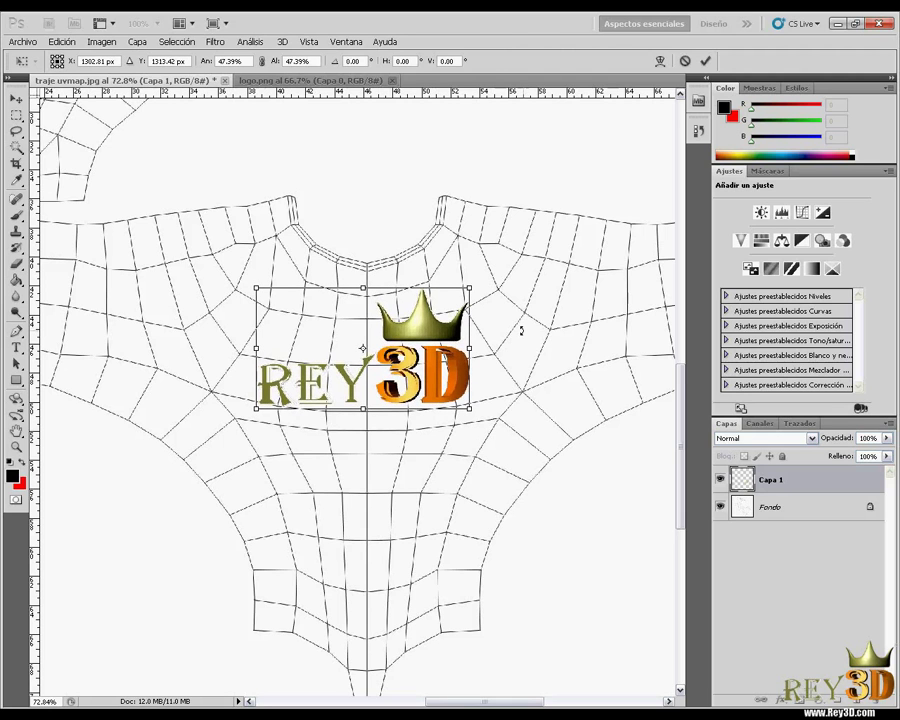
pyautogui.press('Return')
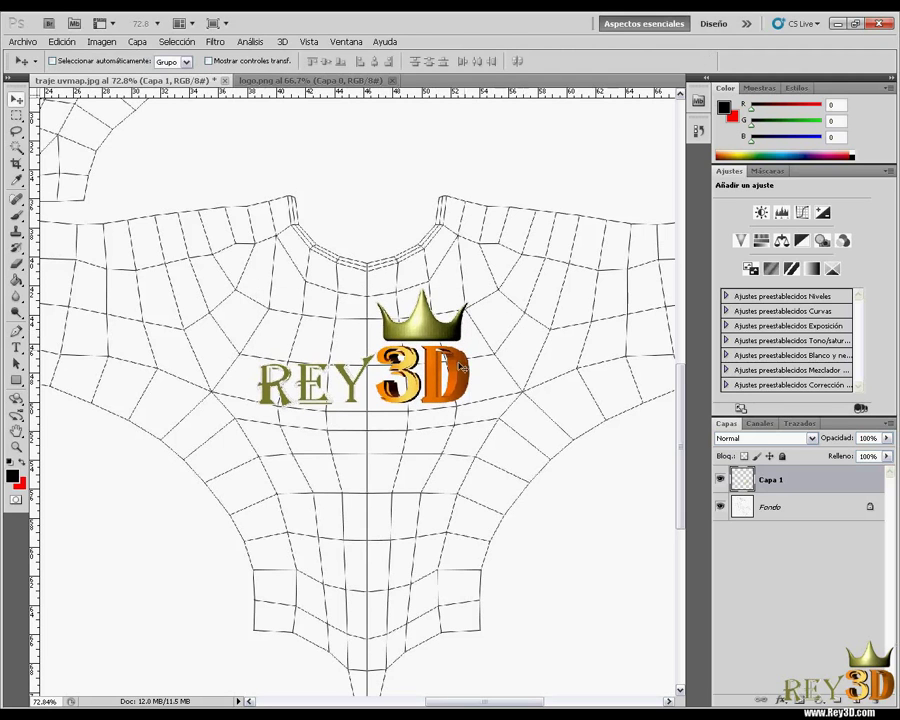
# - Add a new empty layer above the logo layer
pyautogui.hotkey('ctrl', '0')
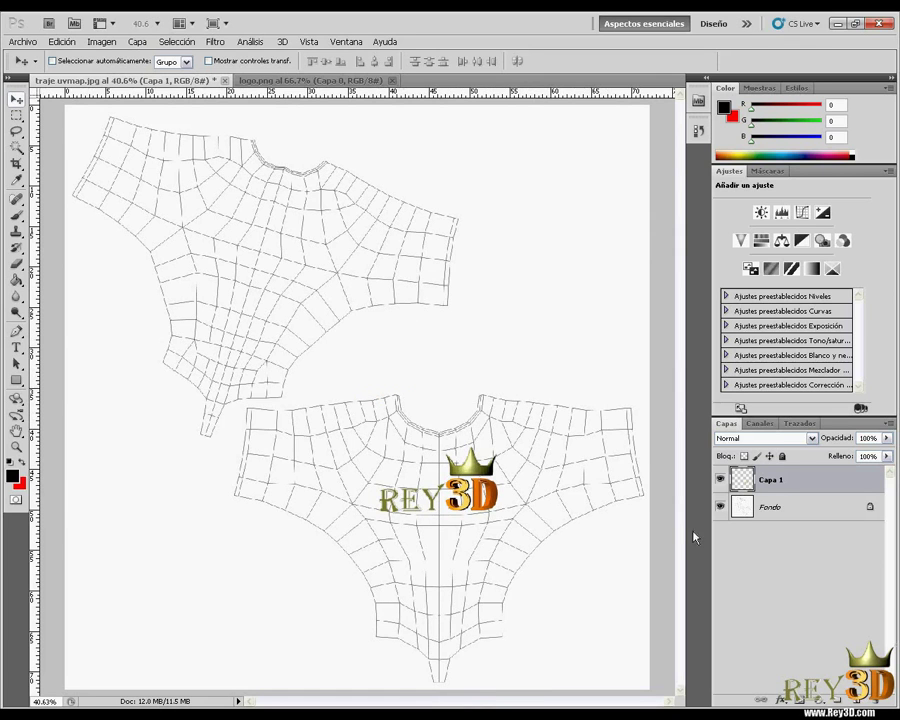
pyautogui.click(855, 700)
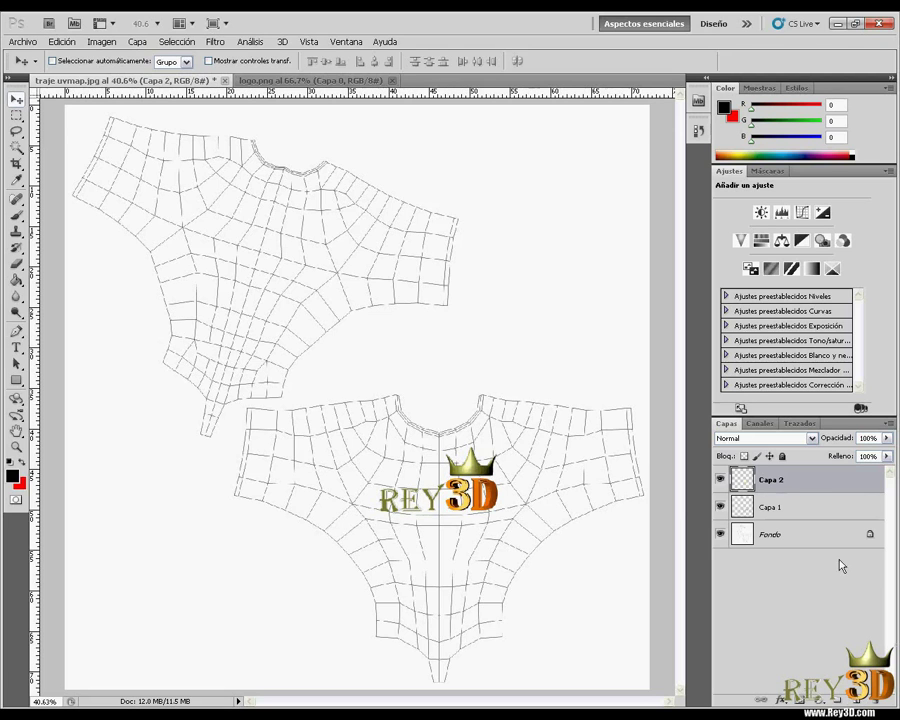
pyautogui.doubleClick(786, 487)
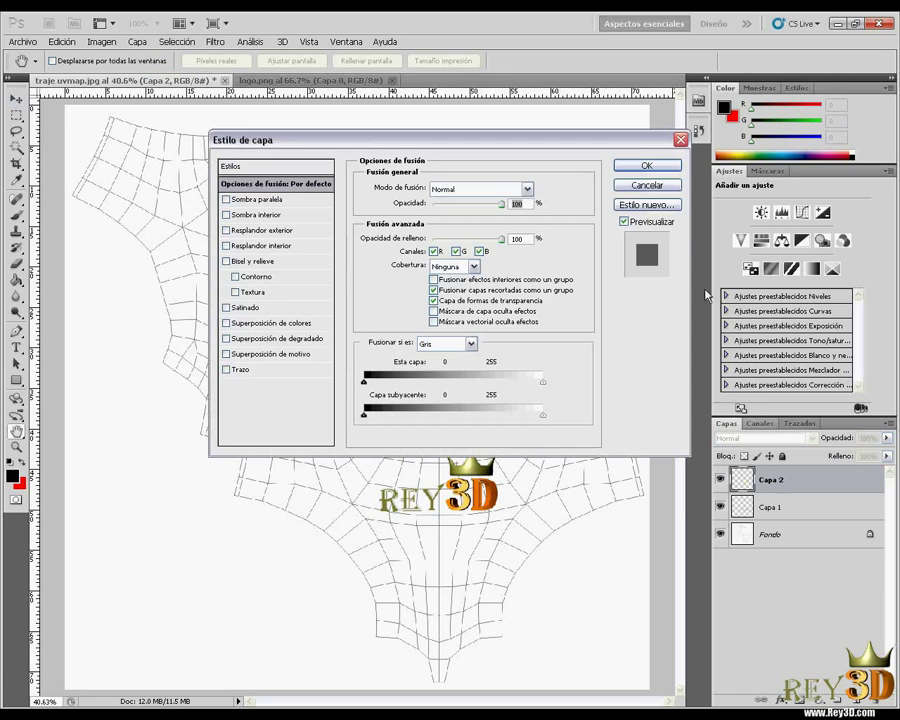
pyautogui.press('Escape')
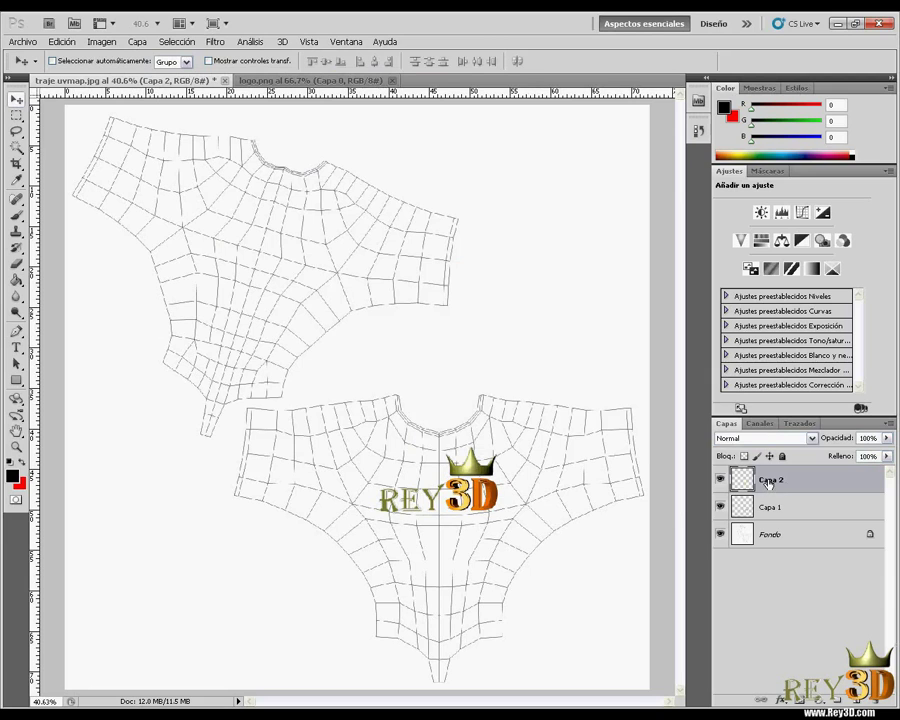
# - Rename the new empty layer to fondo and fill it entirely with black
pyautogui.doubleClick(769, 481)
pyautogui.write('fondo')
pyautogui.press('Return')
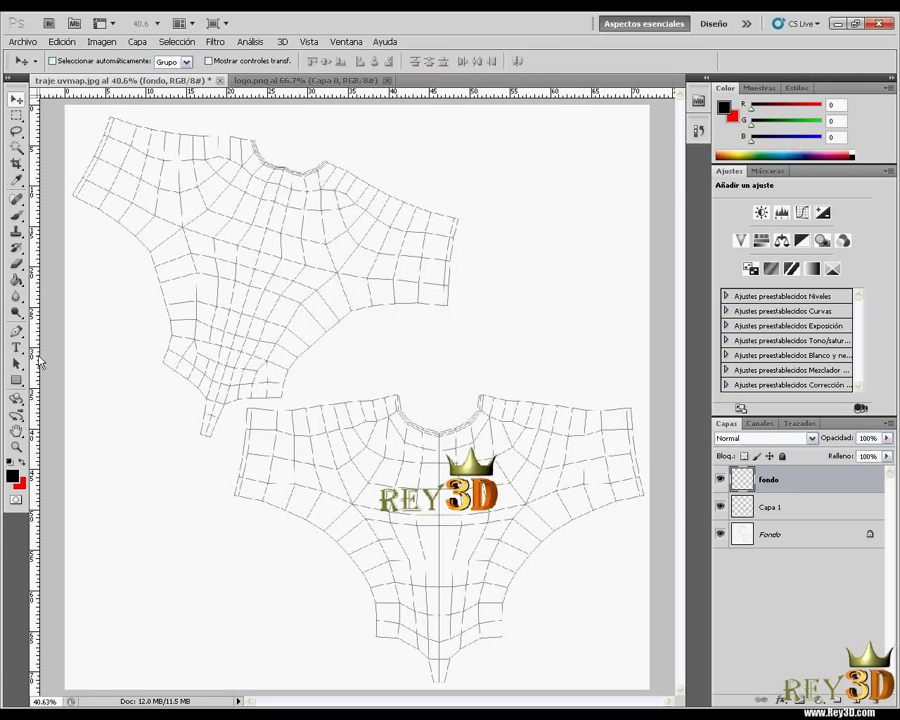
pyautogui.click(17, 280)
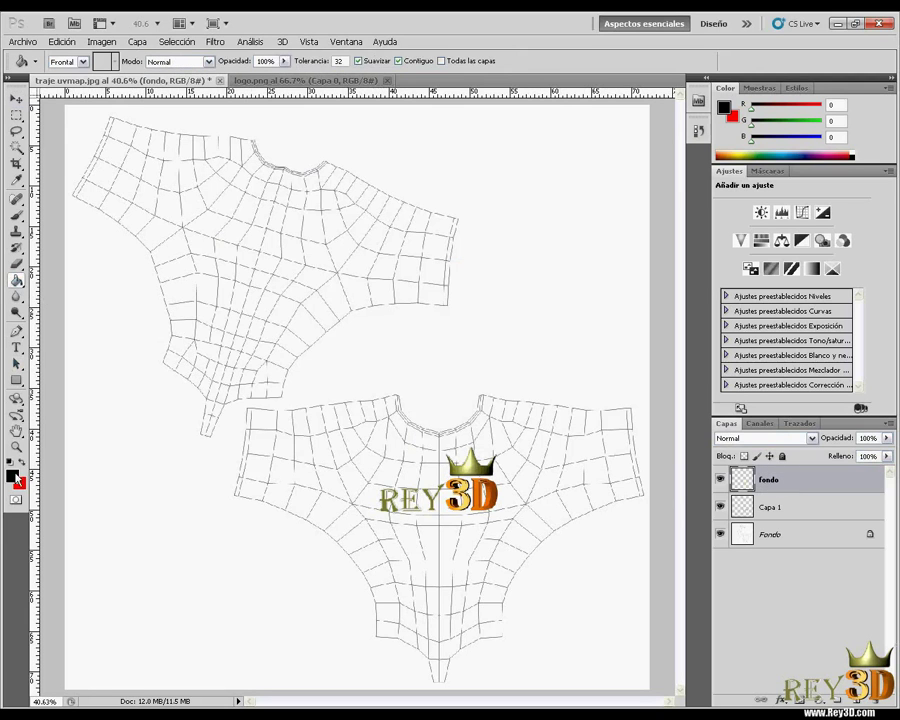
pyautogui.click(141, 434)
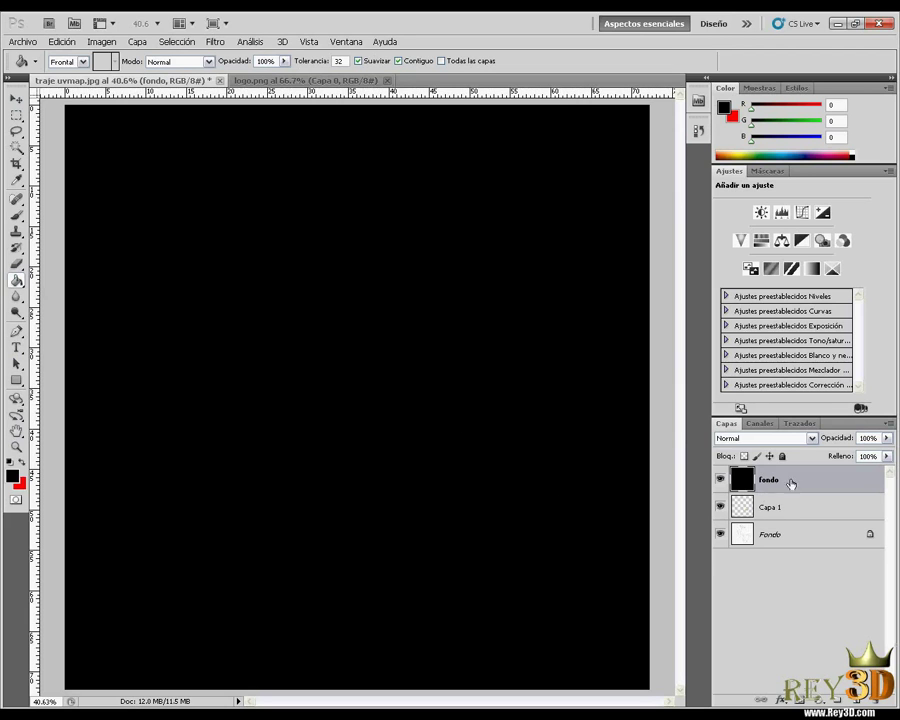
# - Convert the locked UV map background into a regular layer and move the black fondo layer beneath the logo layer
pyautogui.doubleClick(790, 537)
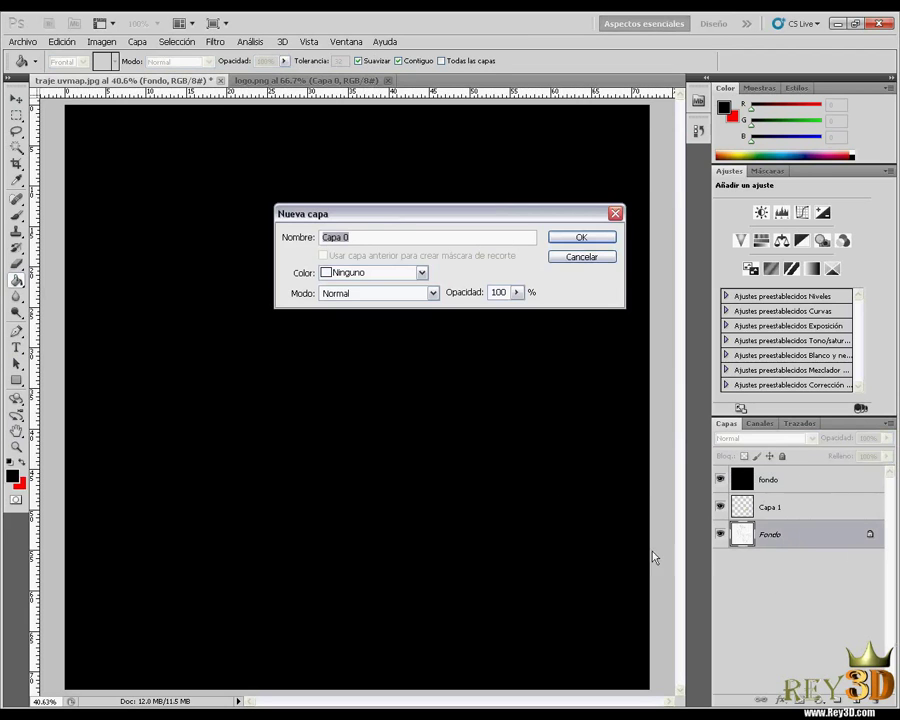
pyautogui.click(600, 239)
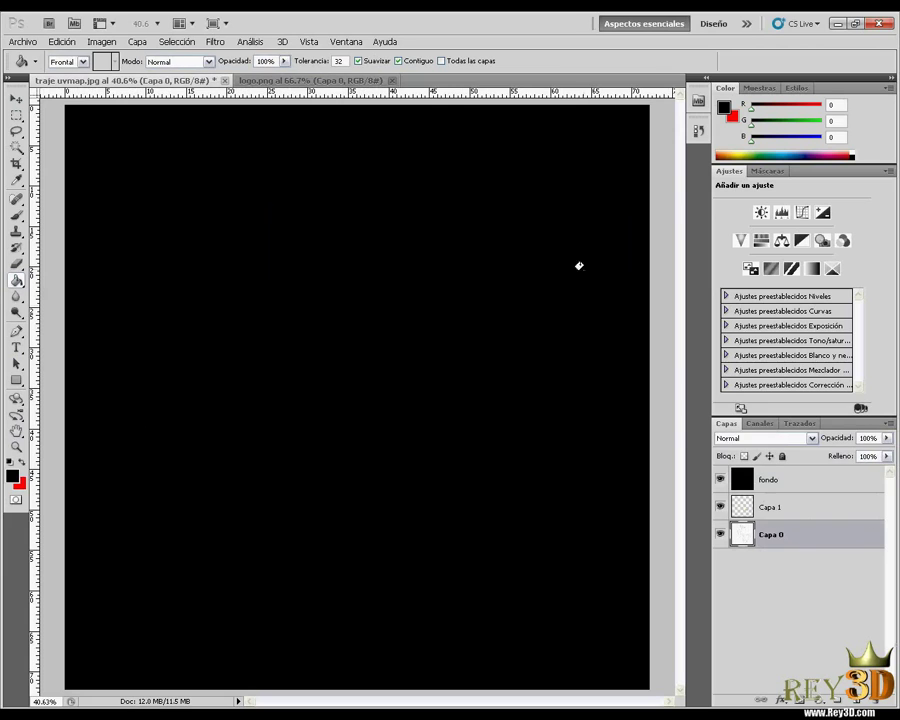
pyautogui.moveTo(790, 487); pyautogui.dragTo(795, 514)
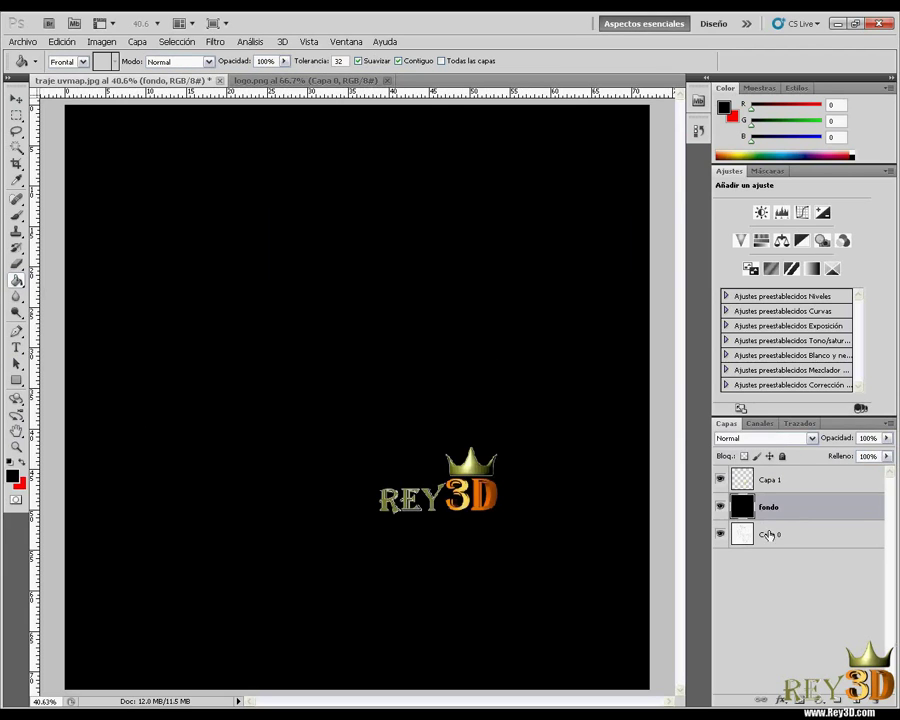
# - Move the UV map layer to the top of the stack and set its blend mode to Multiply (Multiplicar)
pyautogui.moveTo(796, 541); pyautogui.dragTo(800, 469)
pyautogui.click(800, 438)
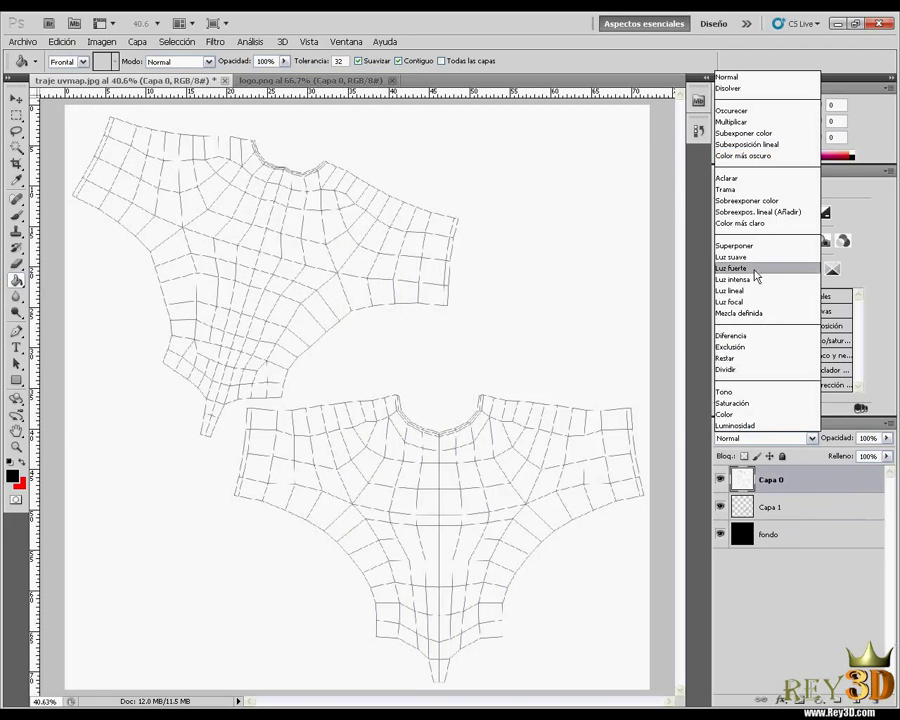
pyautogui.click(771, 122)
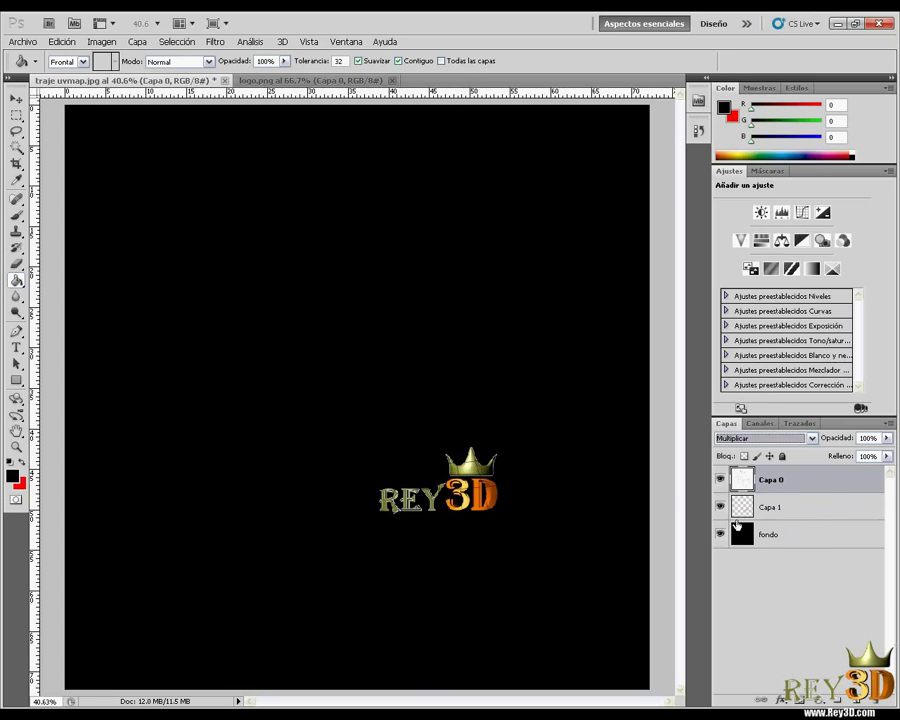
# - Toggle the visibility of the fondo and UV map layers to compare the logo with and without the black background and wireframe
pyautogui.click(720, 535)
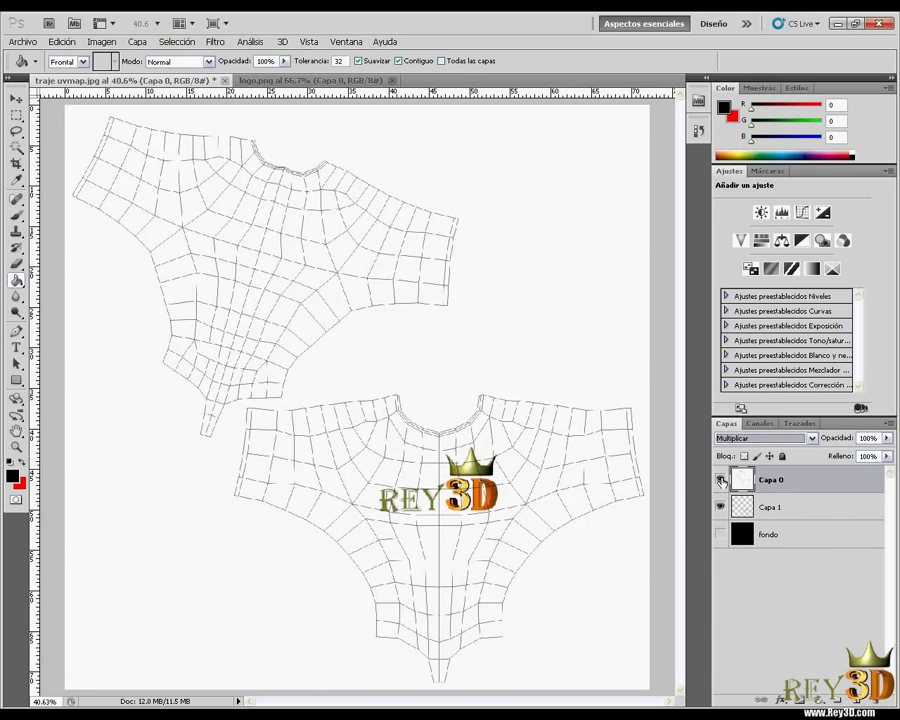
pyautogui.click(720, 481)
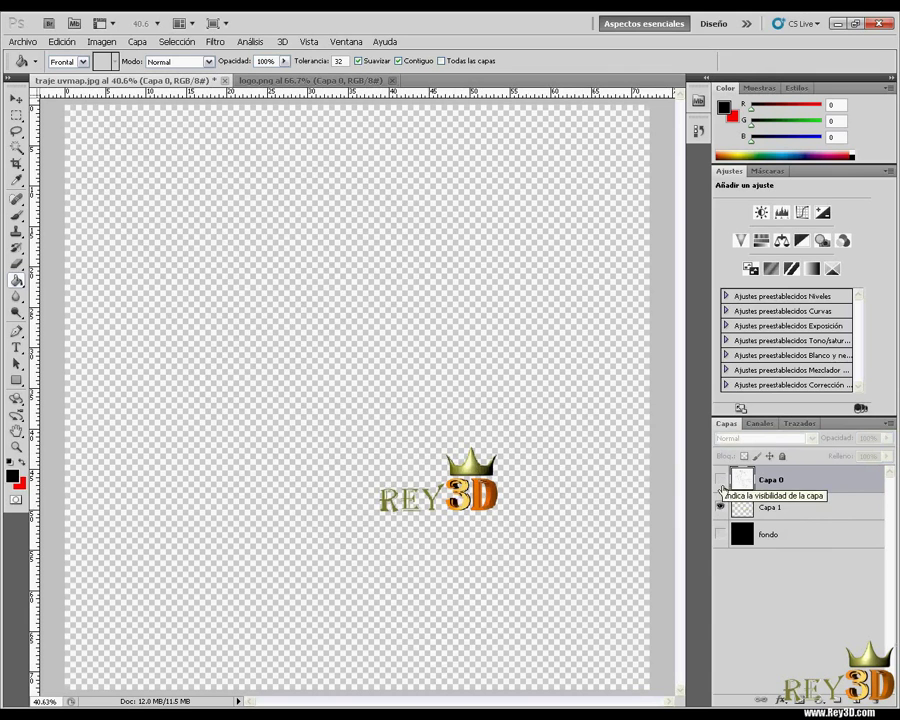
pyautogui.click(721, 481)
pyautogui.click(721, 481)
pyautogui.click(721, 481)
pyautogui.click(722, 535)
pyautogui.click(722, 535)
pyautogui.click(722, 535)
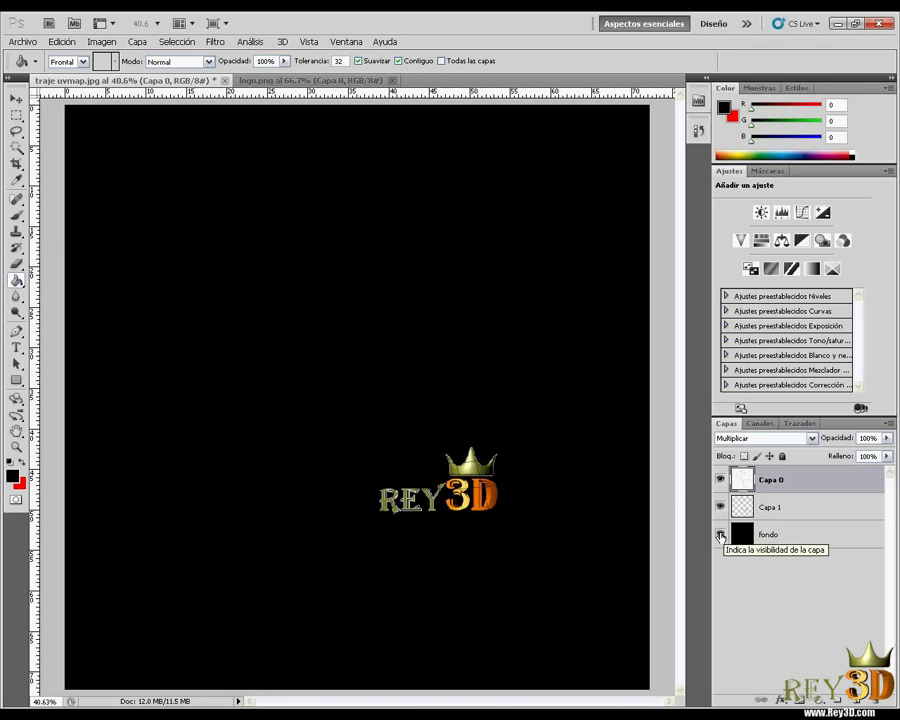
pyautogui.click(722, 536)
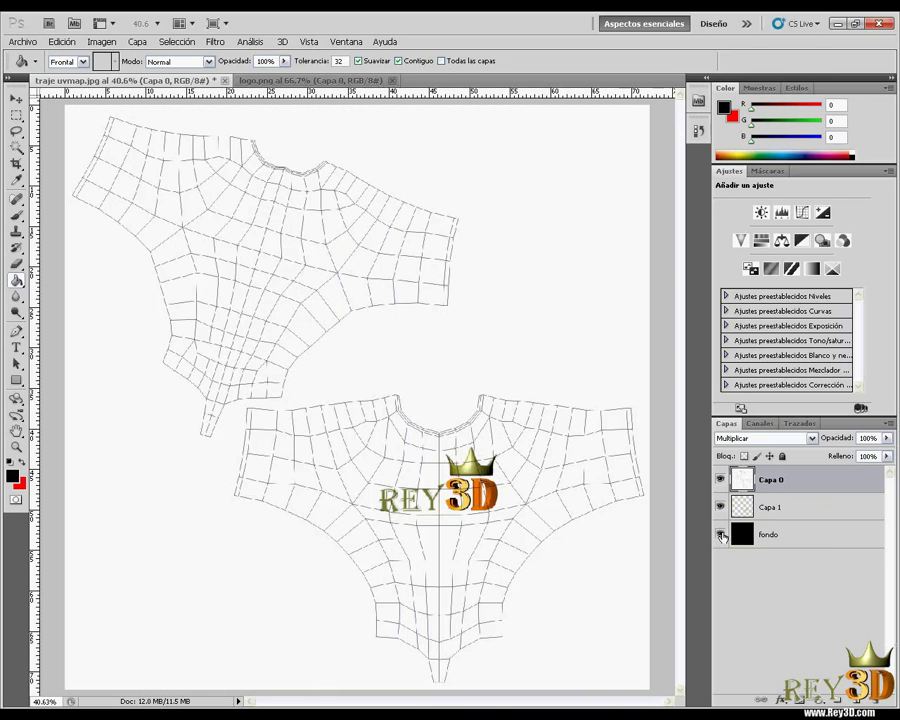
pyautogui.click(722, 536)
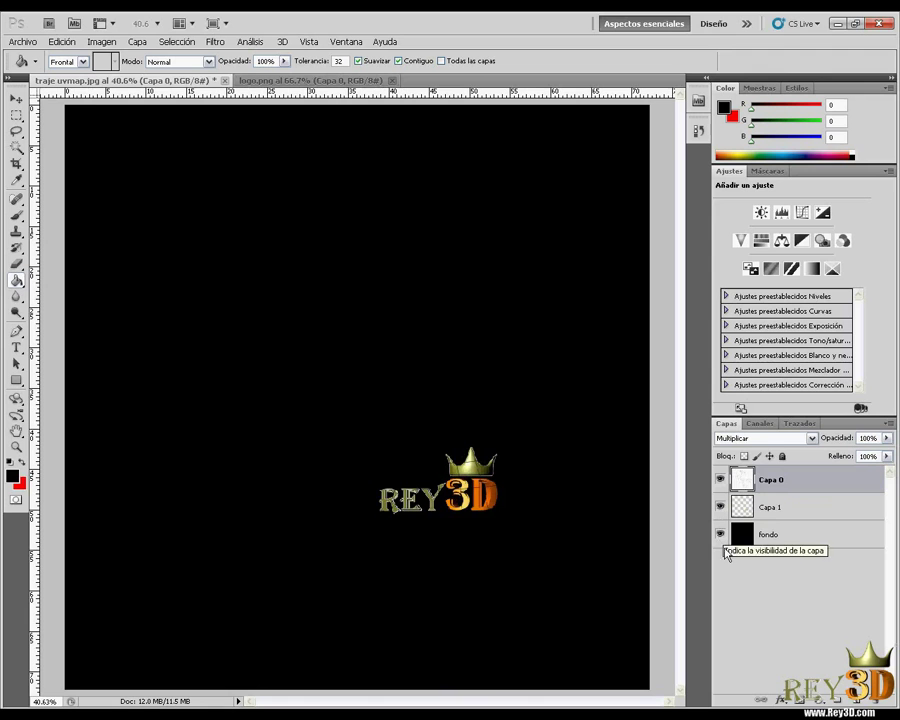
pyautogui.click(722, 536)
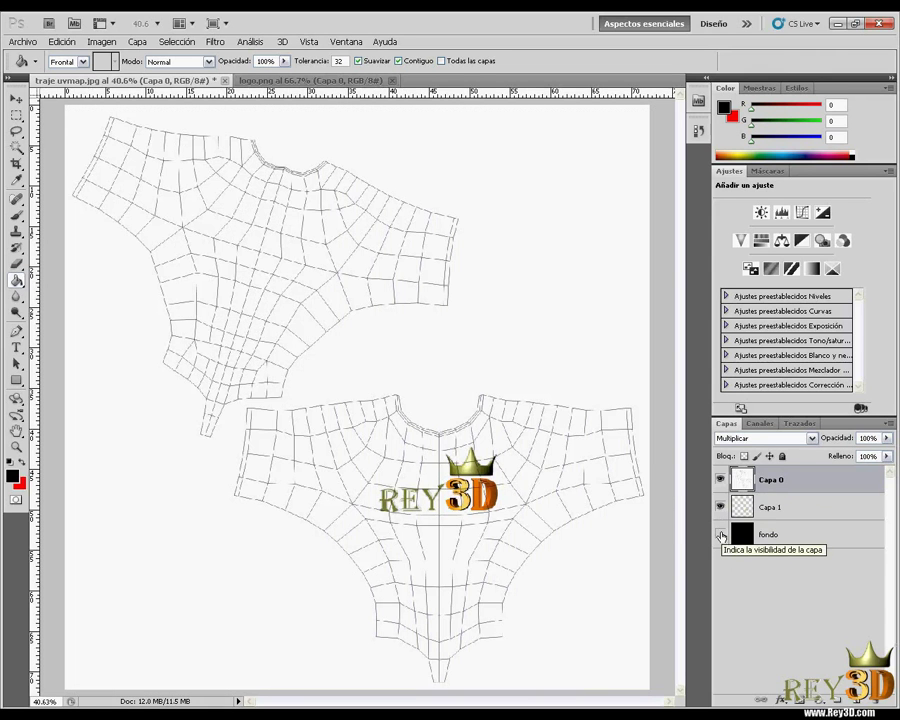
pyautogui.click(722, 536)
pyautogui.click(722, 536)
pyautogui.click(722, 536)
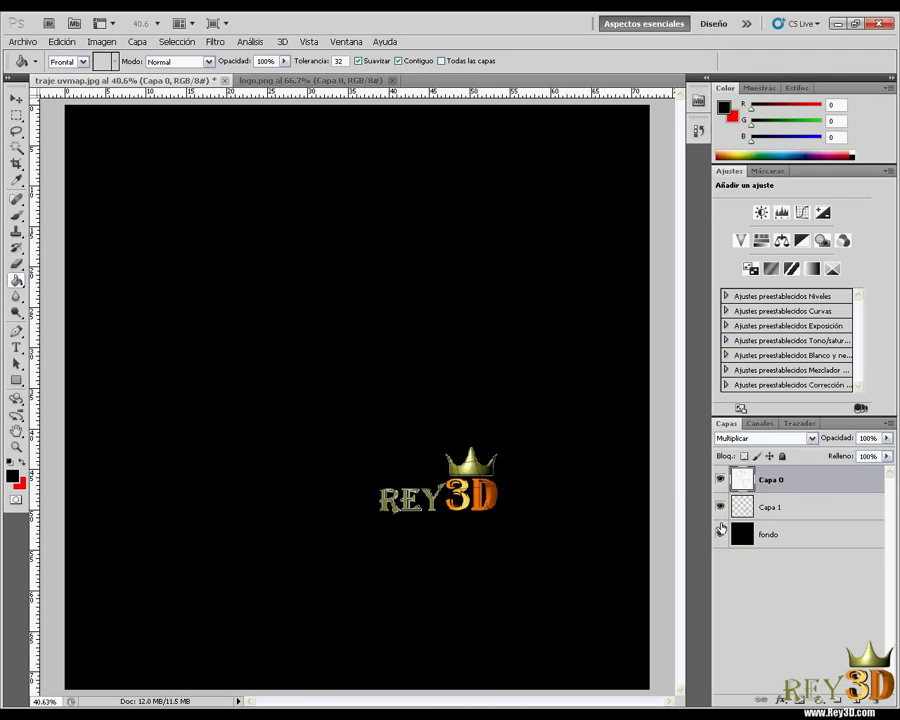
pyautogui.click(721, 481)
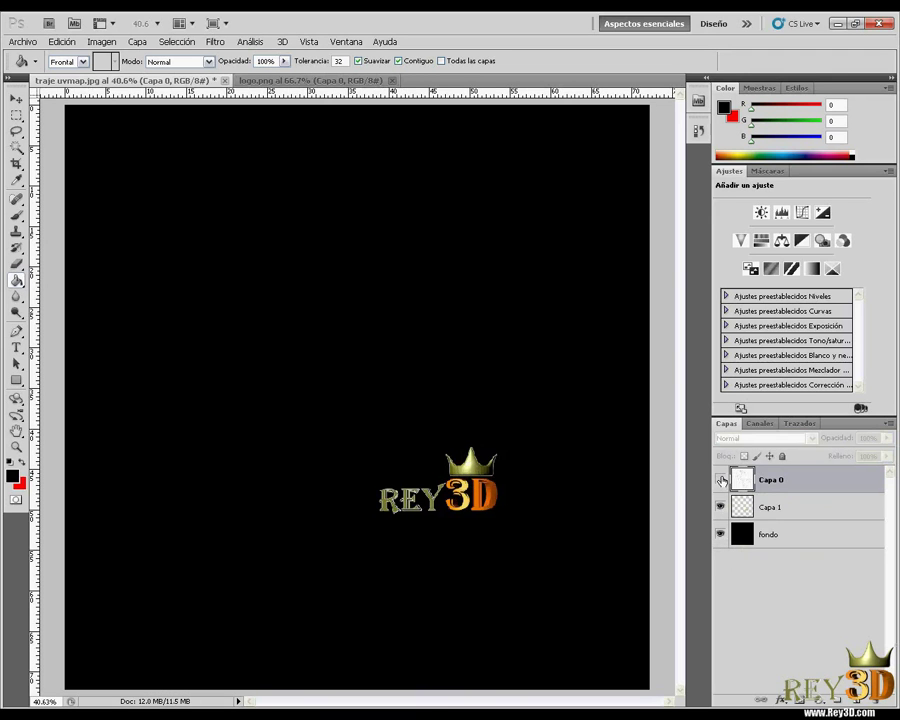
pyautogui.click(721, 481)
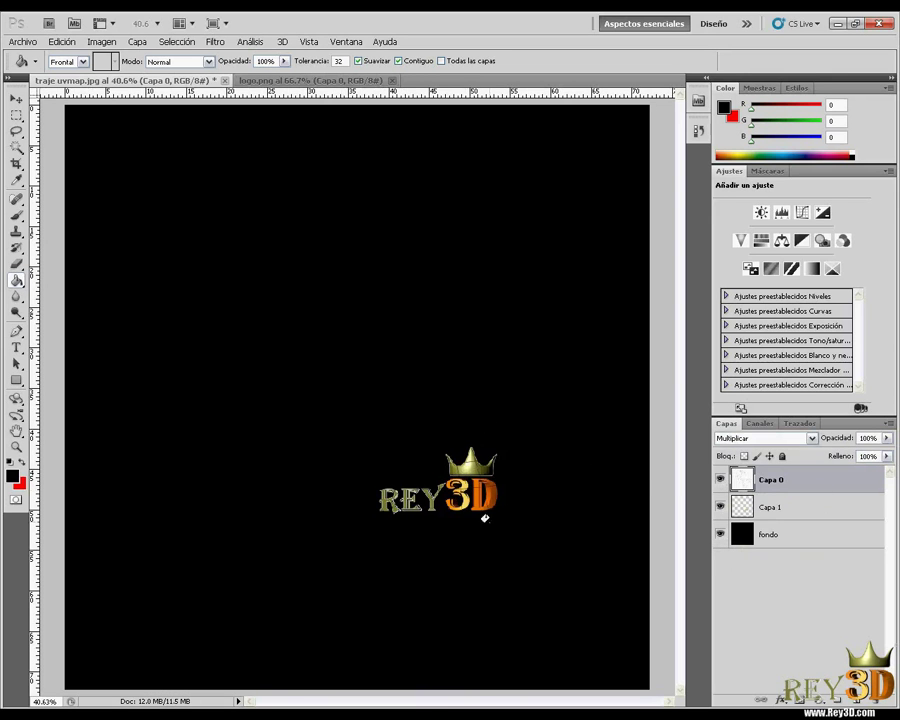
# - Hide the UV map layer and save a JPEG copy named traje textura in the Rey3D - Master Class folder at quality 12
pyautogui.click(721, 481)
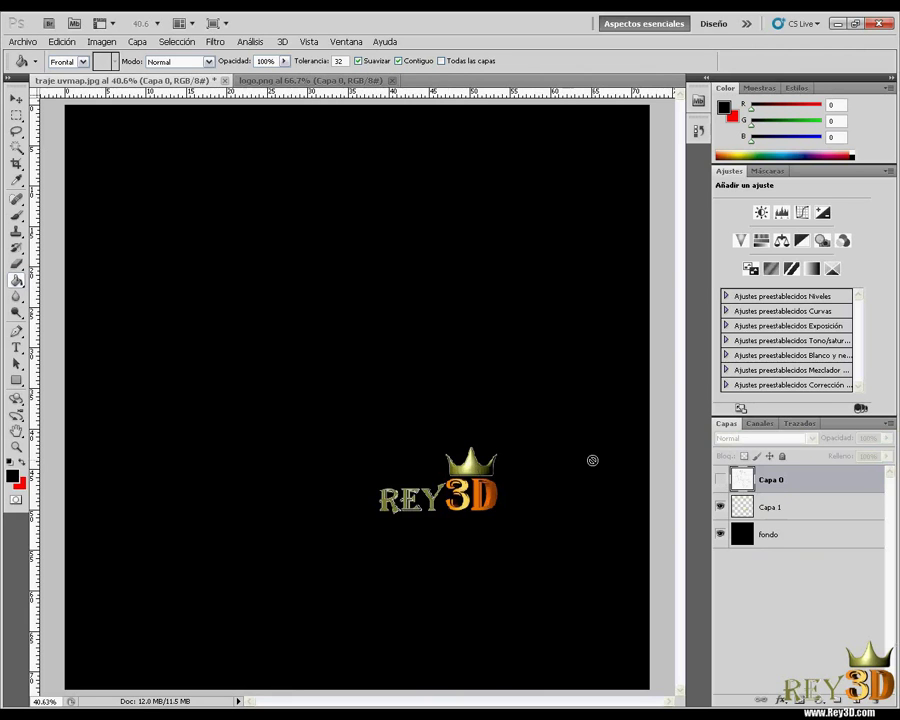
pyautogui.click(23, 42)
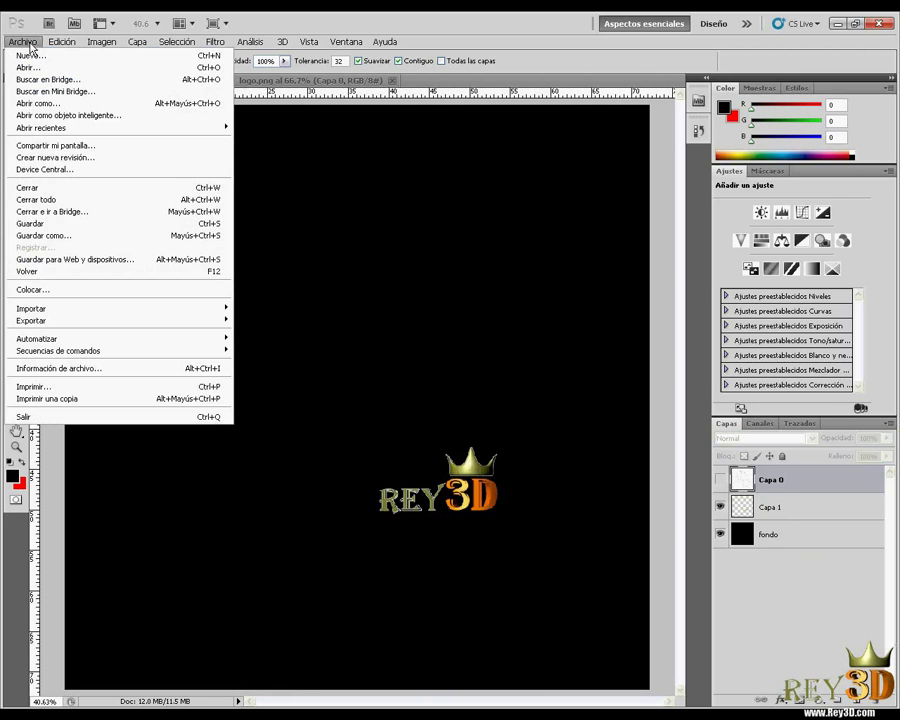
pyautogui.click(126, 236)
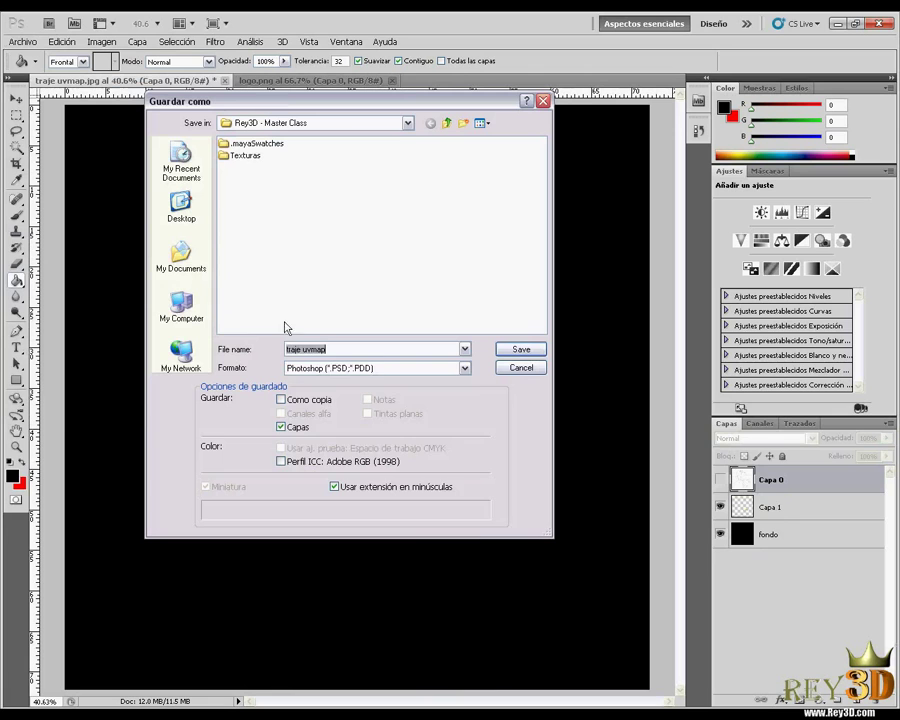
pyautogui.click(382, 368)
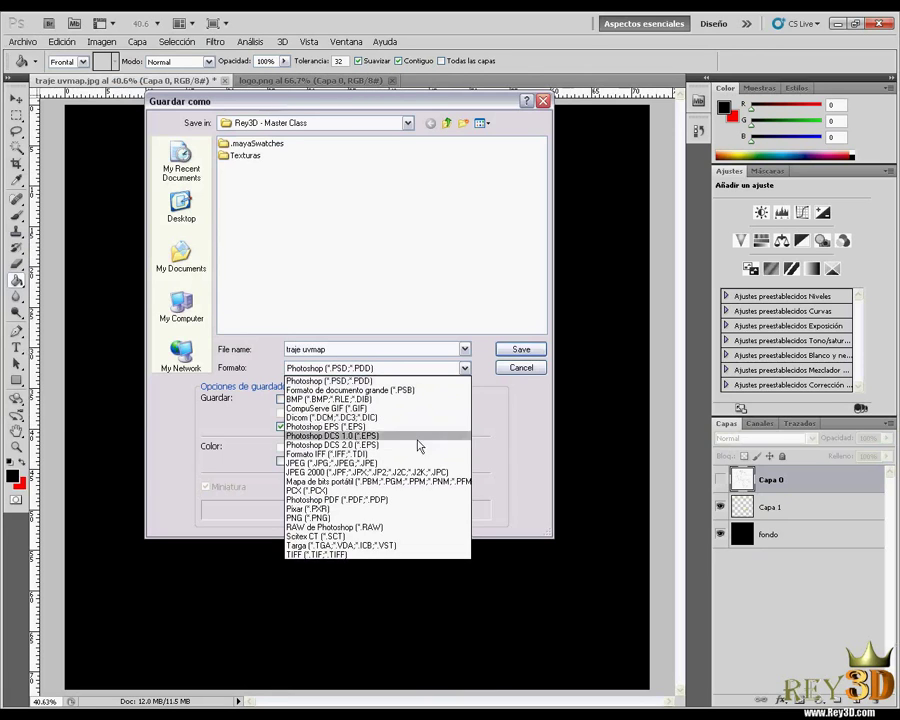
pyautogui.click(396, 463)
pyautogui.click(382, 349)
pyautogui.press('BackSpace')
pyautogui.press('BackSpace')
pyautogui.press('BackSpace')
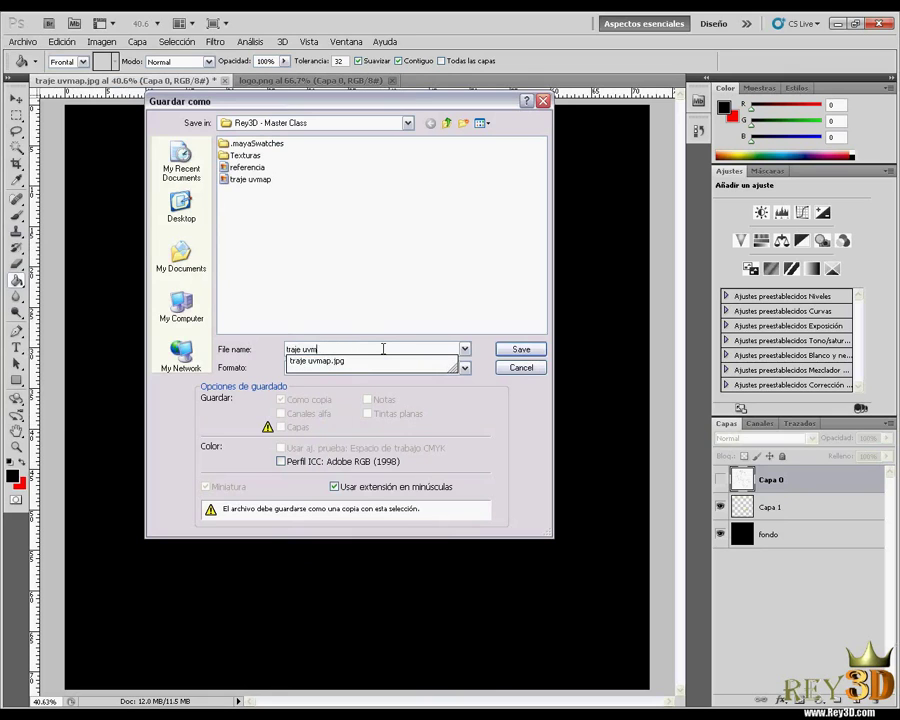
pyautogui.write('textura')
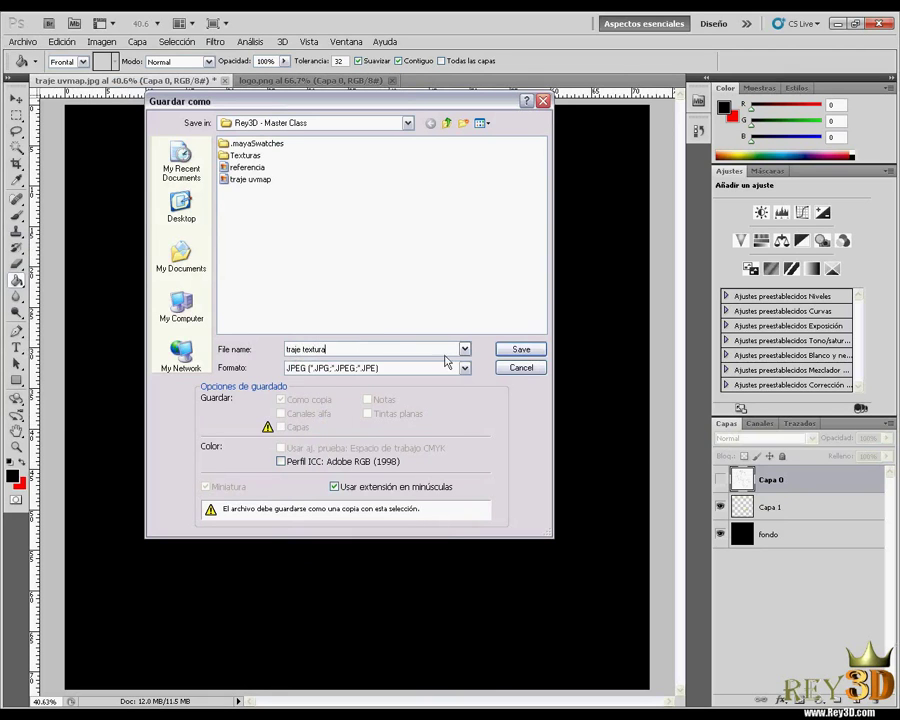
pyautogui.click(522, 350)
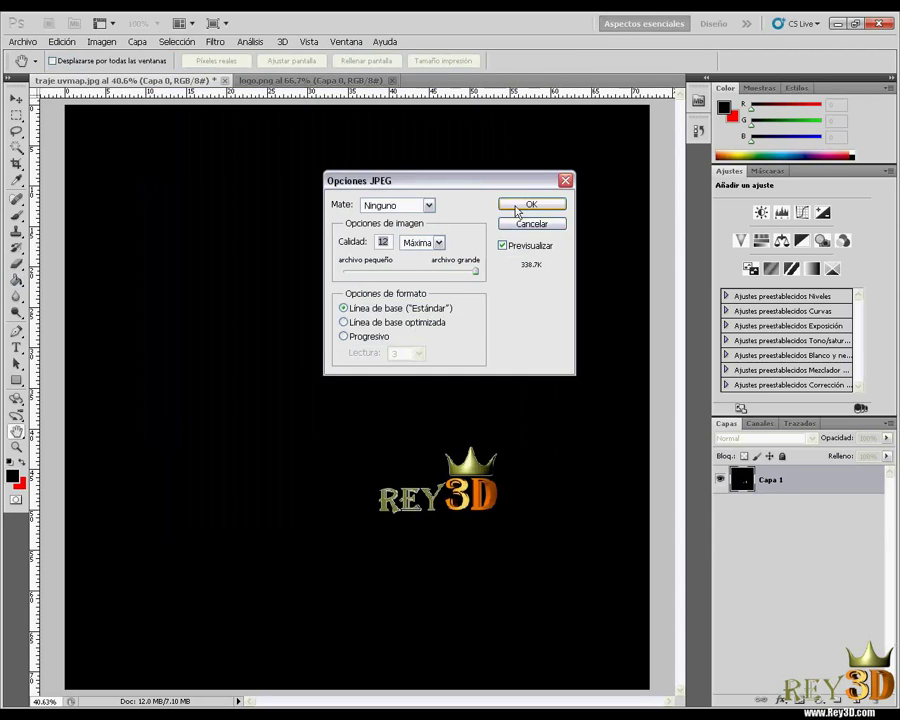
pyautogui.click(531, 204)
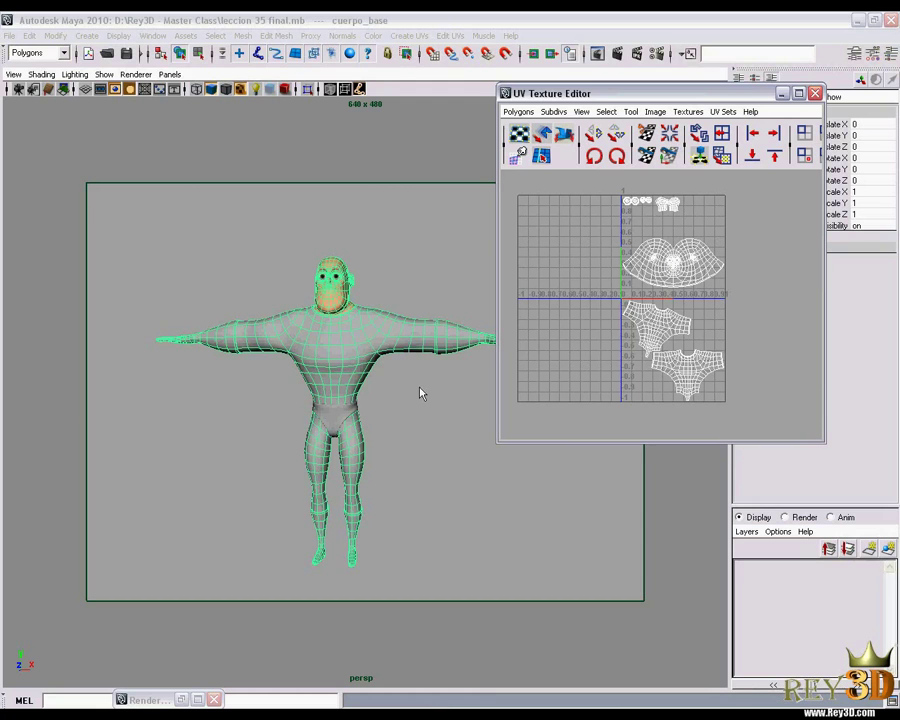
pyautogui.moveTo(408, 366); pyautogui.dragTo(417, 302)
pyautogui.click(653, 357)
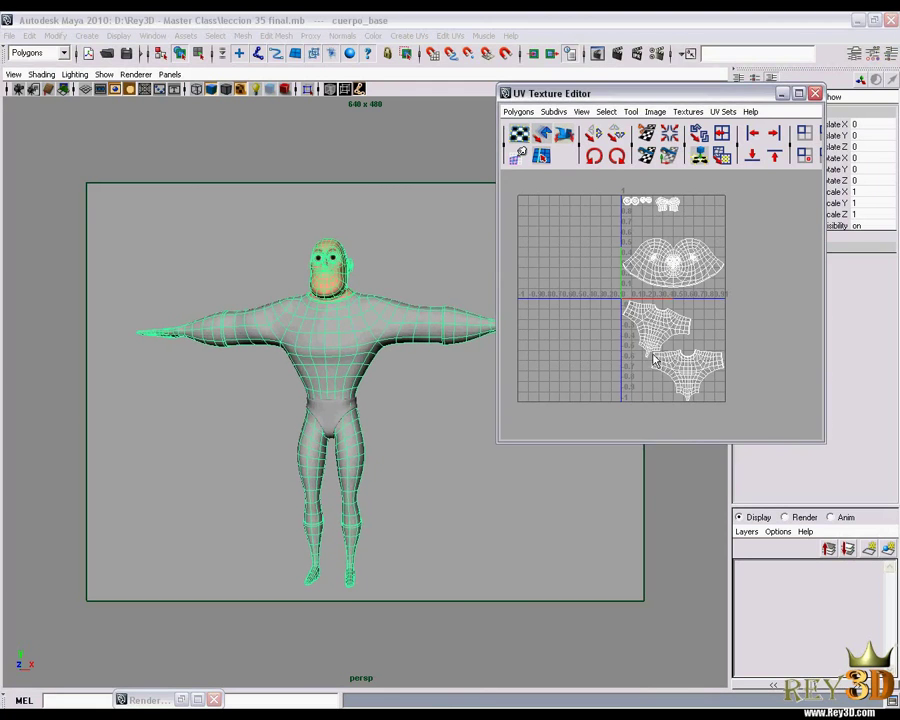
pyautogui.rightClick(641, 356)
pyautogui.keyDown('ctrl'); pyautogui.rightClick(712, 328); pyautogui.keyUp('ctrl')
pyautogui.click(707, 361)
pyautogui.rightClick(607, 344)
pyautogui.rightClick(385, 317)
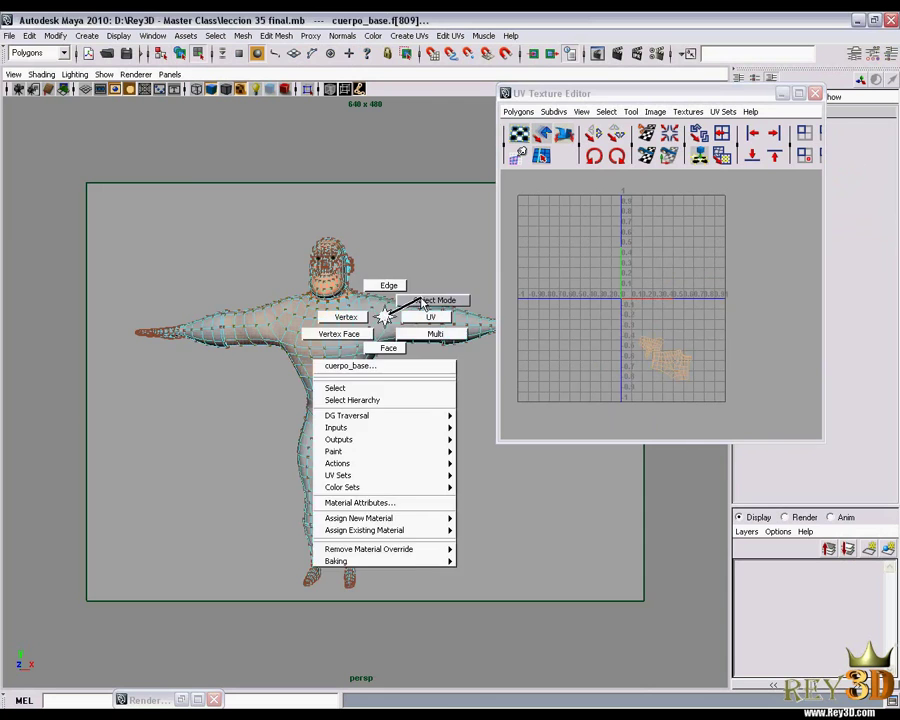
pyautogui.click(352, 331)
# - In Maya's UV Texture Editor, select UVs across both torso pieces, expand to their full shells and convert the selection to faces
pyautogui.rightClick(717, 343)
pyautogui.click(767, 343)
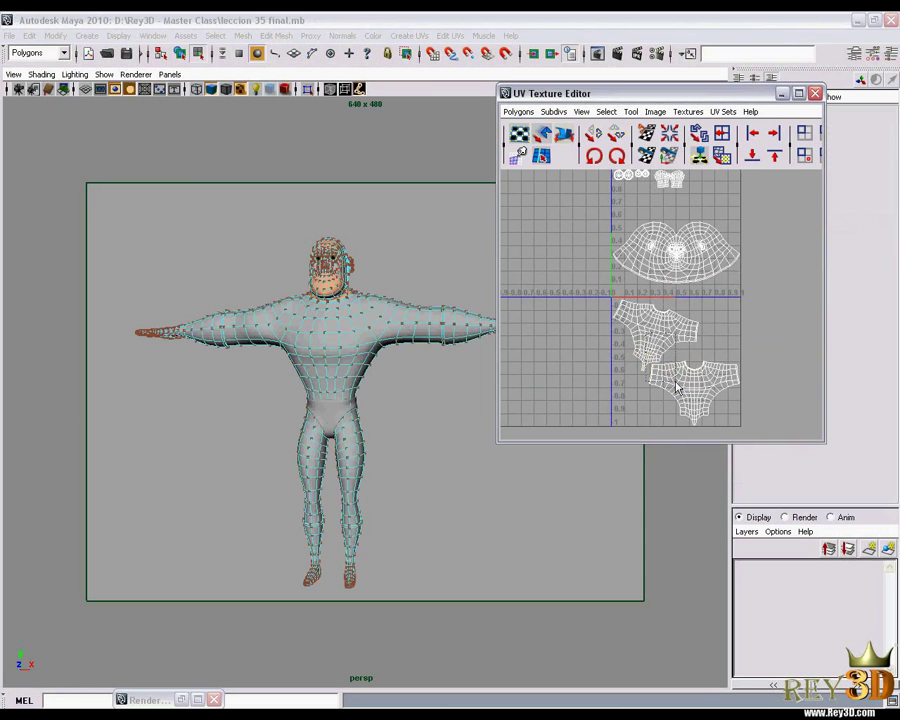
pyautogui.moveTo(677, 388); pyautogui.dragTo(645, 336)
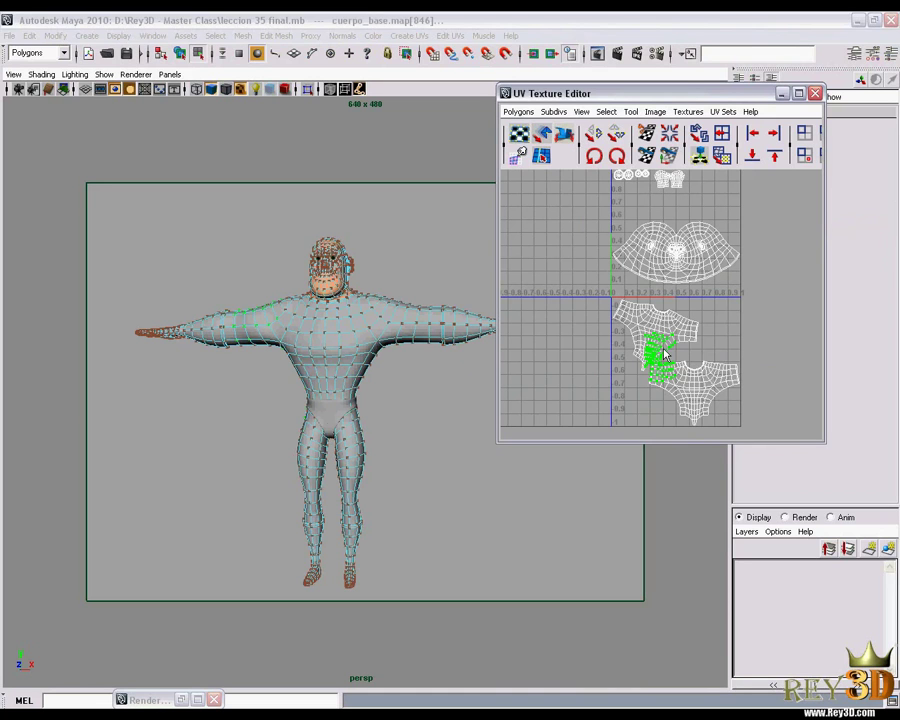
pyautogui.keyDown('ctrl'); pyautogui.rightClick(712, 346); pyautogui.keyUp('ctrl')
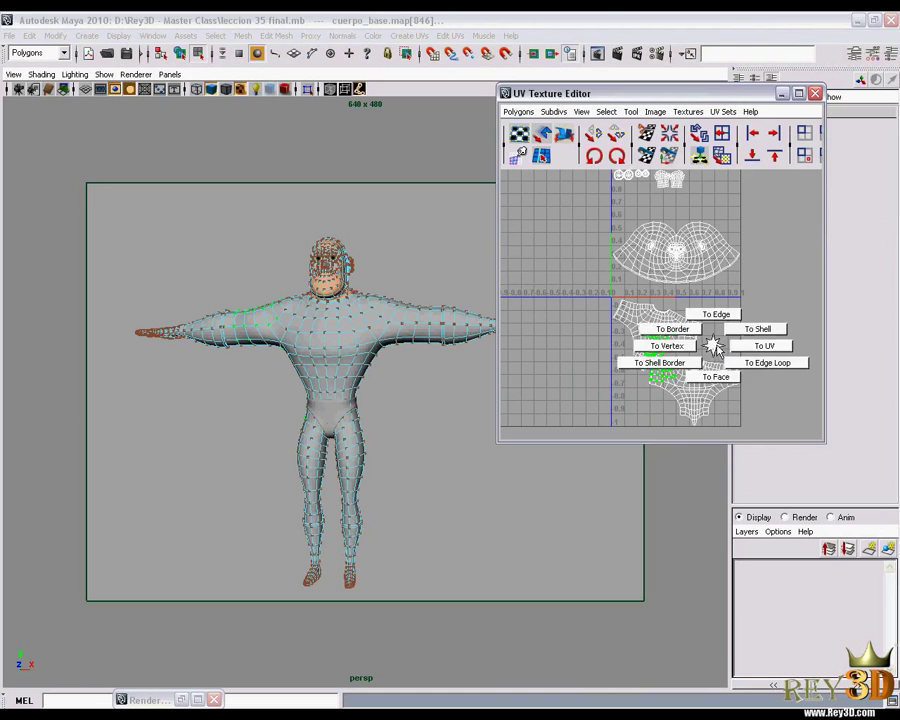
pyautogui.click(733, 338)
pyautogui.keyDown('ctrl'); pyautogui.rightClick(703, 335); pyautogui.keyUp('ctrl')
pyautogui.click(651, 328)
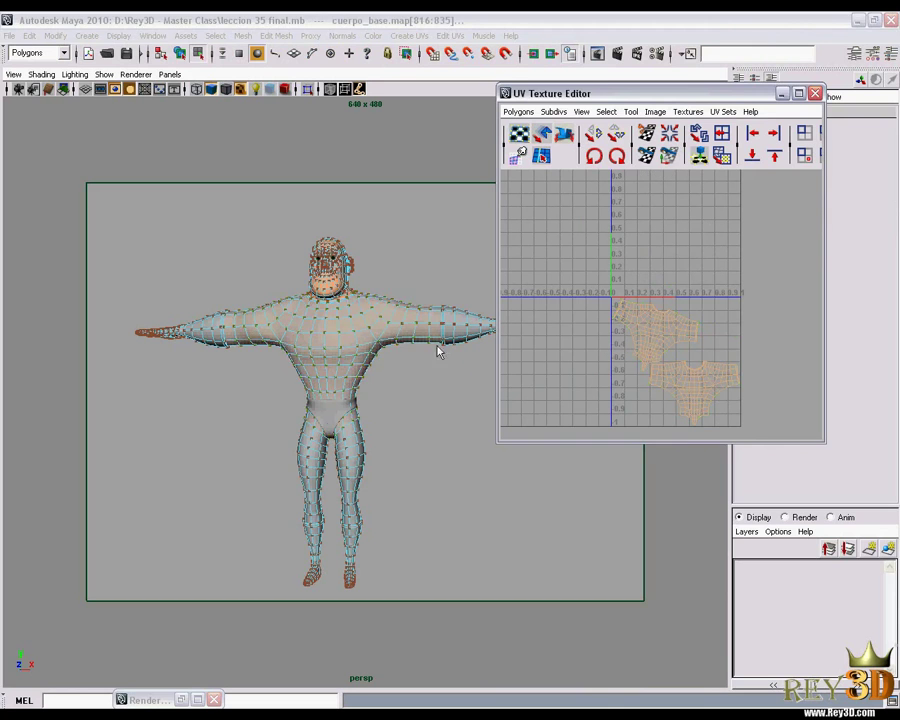
# - Assign a new Blinn material to the selected torso faces and minimize the UV Texture Editor
pyautogui.rightClick(336, 318)
pyautogui.rightClick(339, 330)
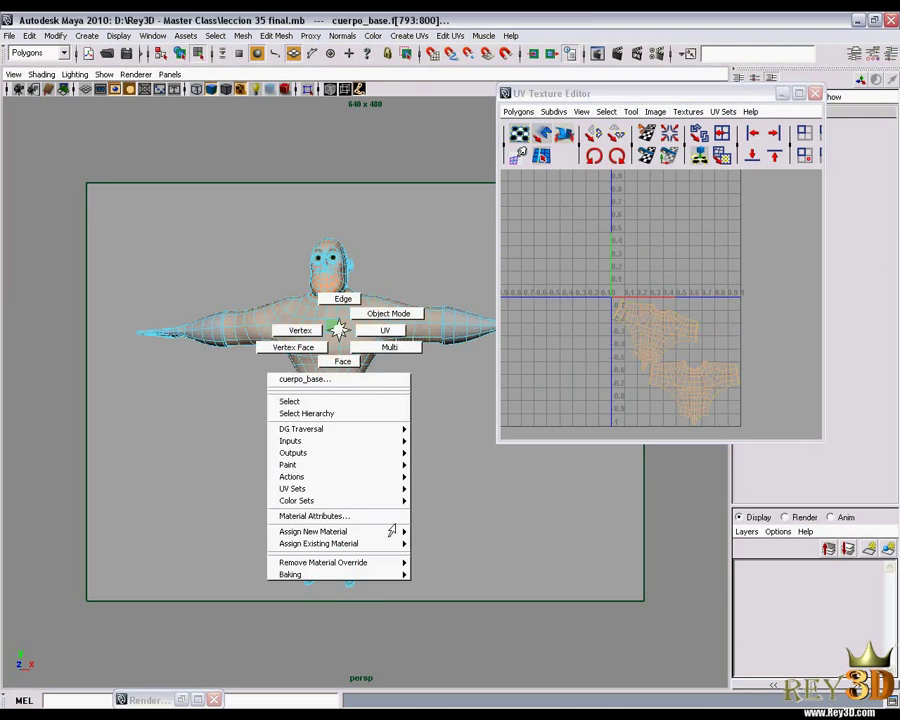
pyautogui.moveTo(390, 531)
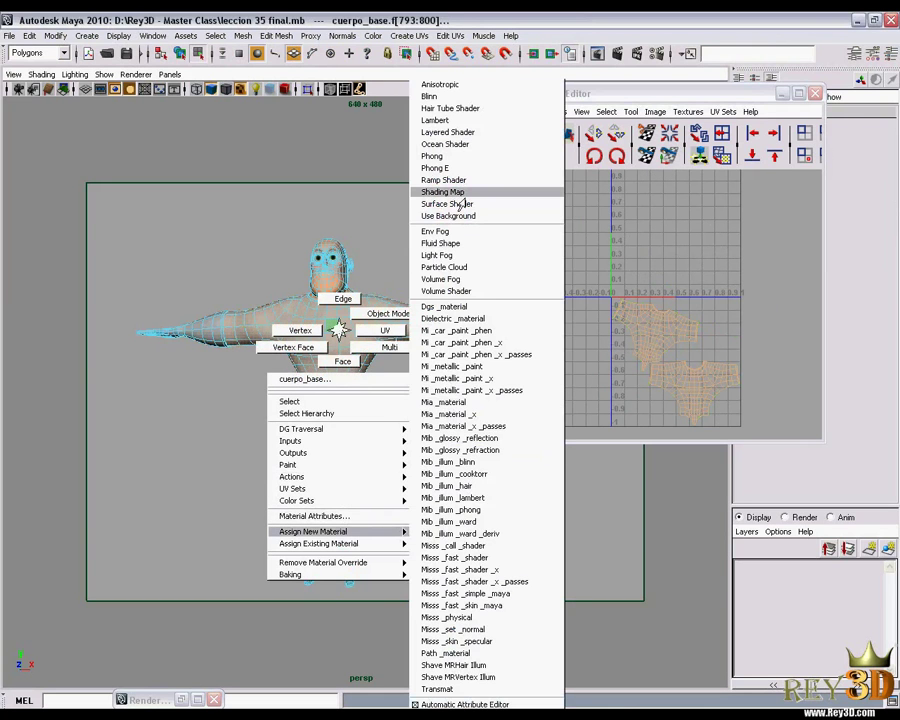
pyautogui.click(452, 96)
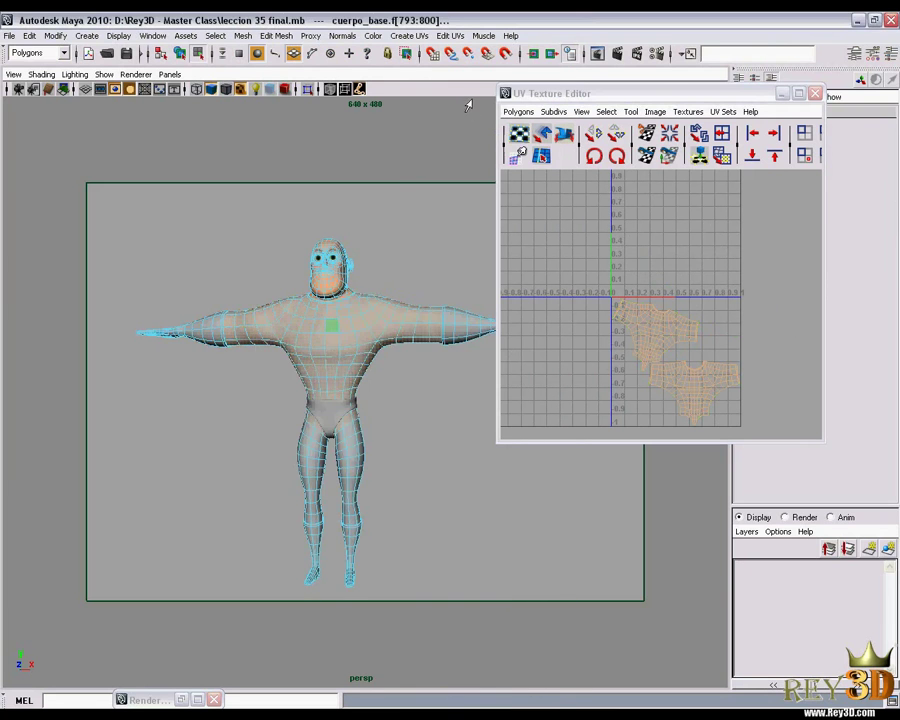
pyautogui.click(784, 93)
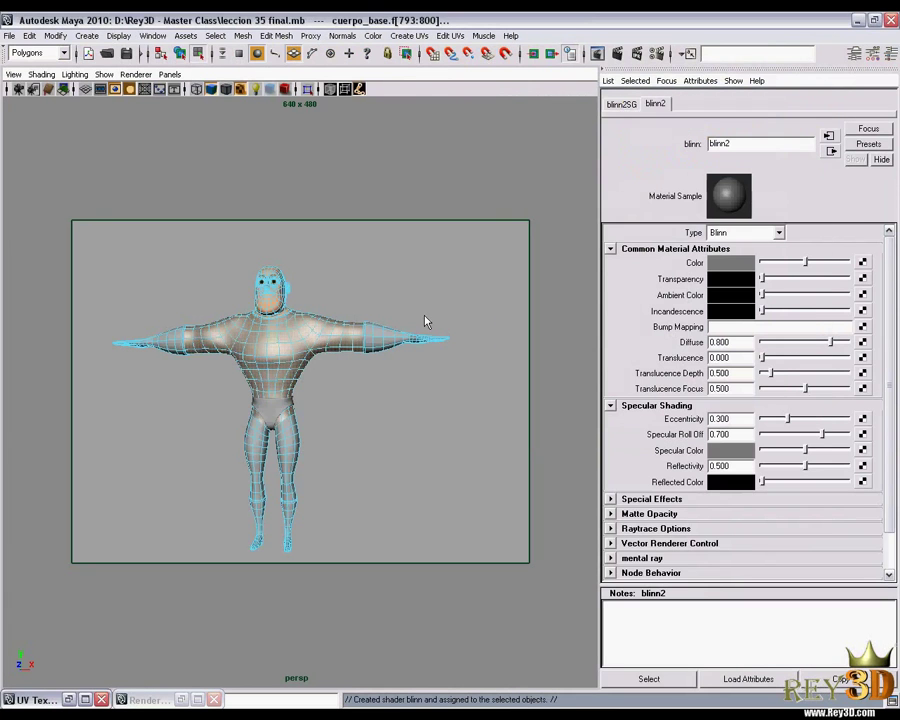
# - Map a file texture to the new Blinn material's color and load the traje textura image from the Rey3D - Master Class folder
pyautogui.scroll(6, 382, 355)
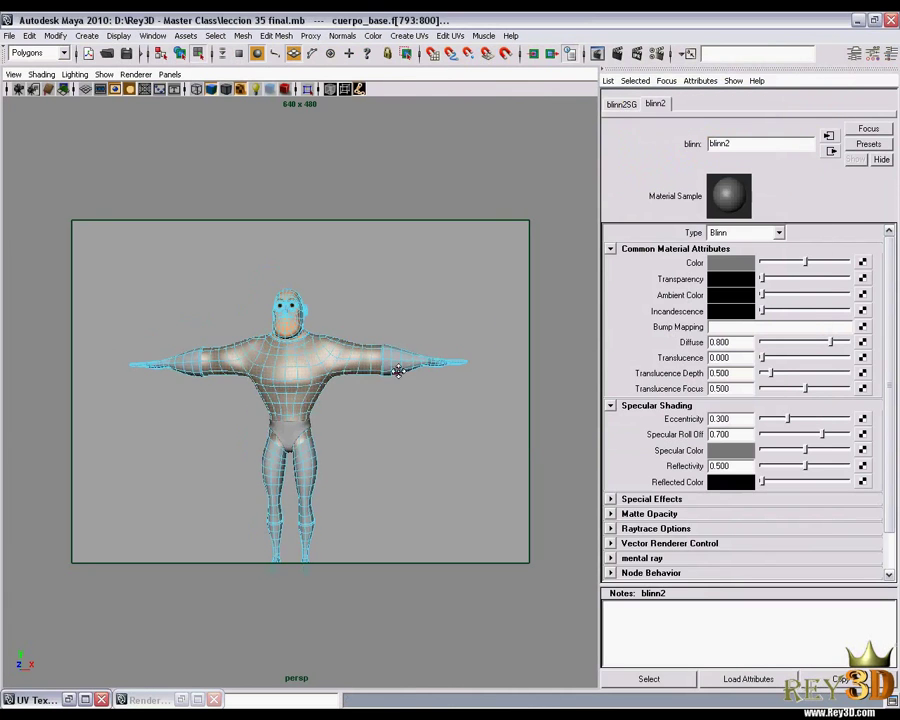
pyautogui.moveTo(418, 328)
pyautogui.mouseDown()
pyautogui.moveTo(428, 287)
pyautogui.moveTo(413, 345)
pyautogui.moveTo(420, 330)
pyautogui.mouseUp()
pyautogui.click(864, 262)
pyautogui.click(415, 342)
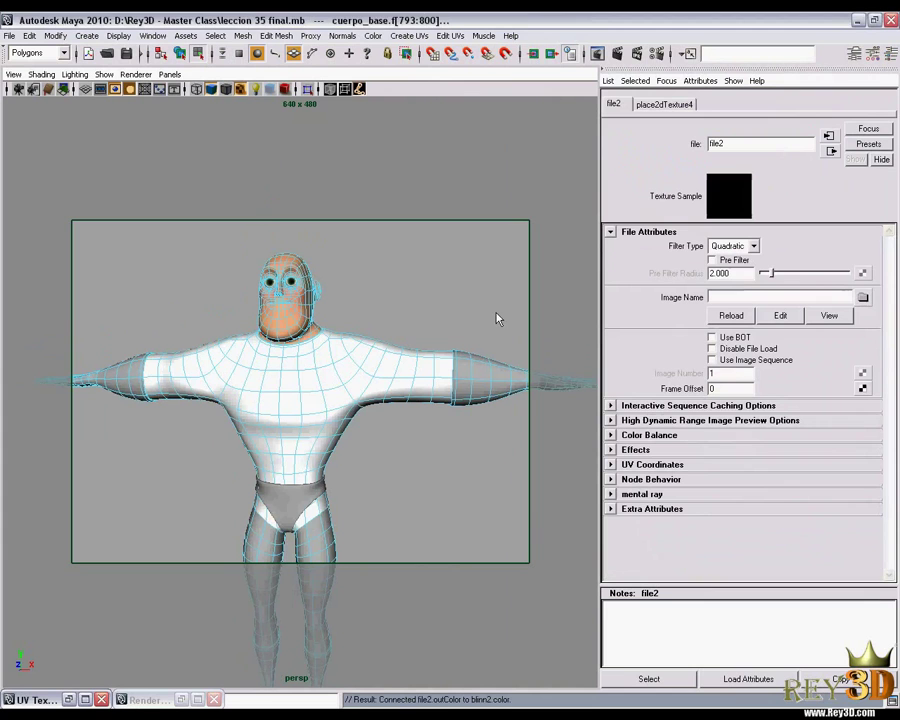
pyautogui.click(864, 299)
pyautogui.moveTo(311, 367); pyautogui.dragTo(421, 374)
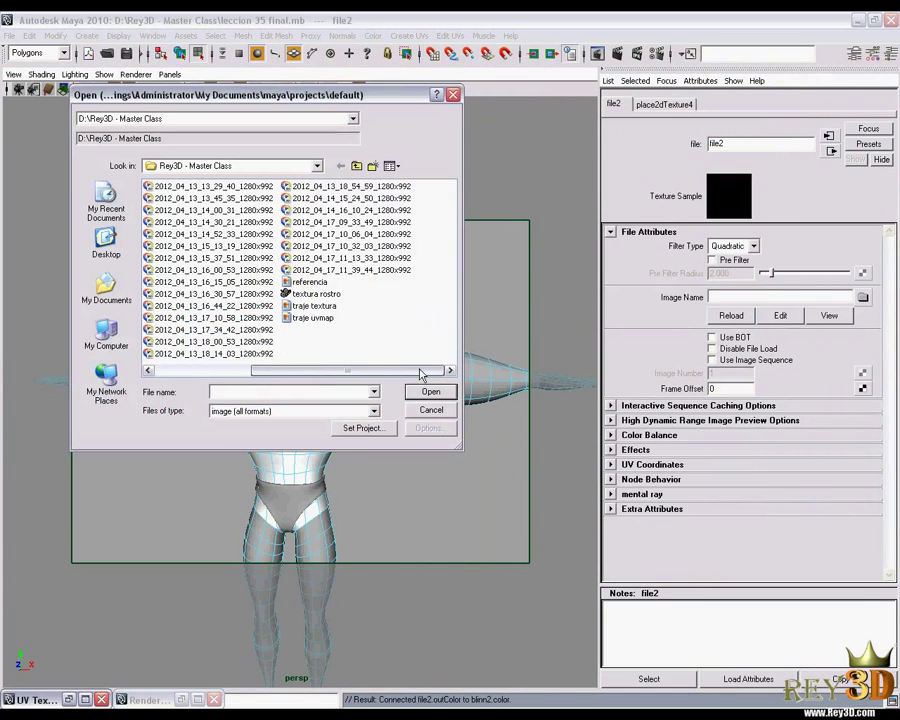
pyautogui.click(318, 307)
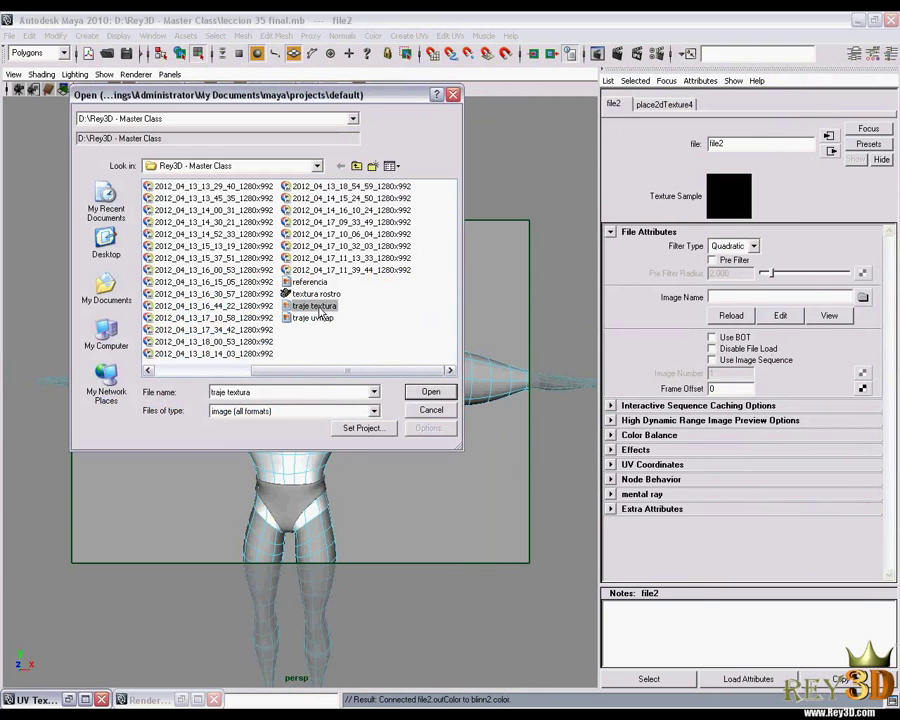
pyautogui.click(420, 392)
# - Render the character's upper body with mental ray, keep the image for comparison and minimize the Render View
pyautogui.moveTo(393, 406); pyautogui.dragTo(410, 360)
pyautogui.scroll(3, 400, 370)
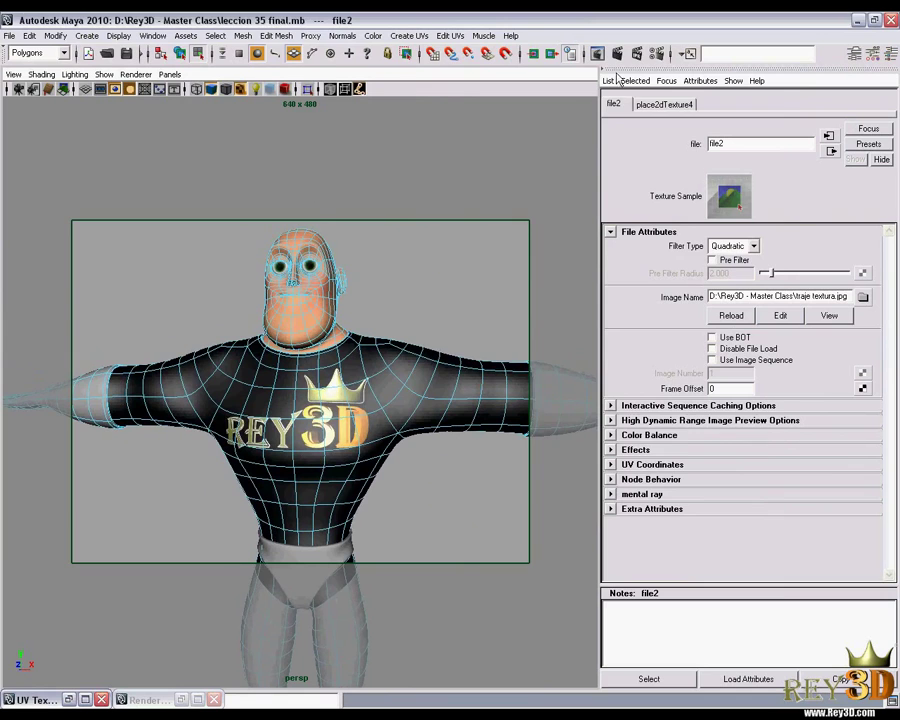
pyautogui.hotkey('ctrl', 'r')
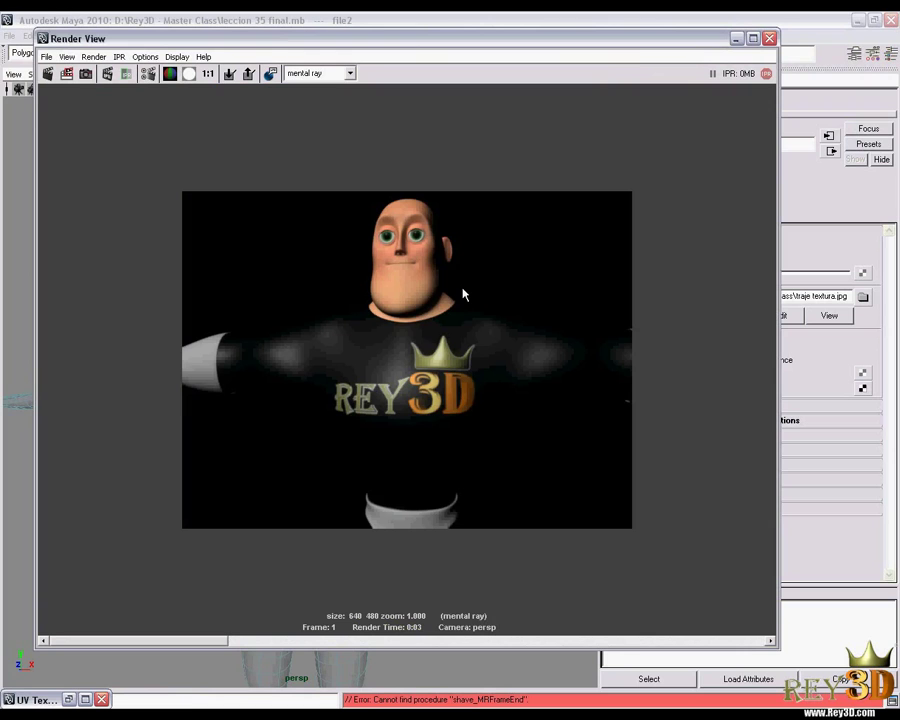
pyautogui.click(229, 74)
pyautogui.click(736, 38)
# - Open the material attributes of the black suit on the torso and set Diffuse to 1
pyautogui.click(363, 402)
pyautogui.rightClick(363, 402)
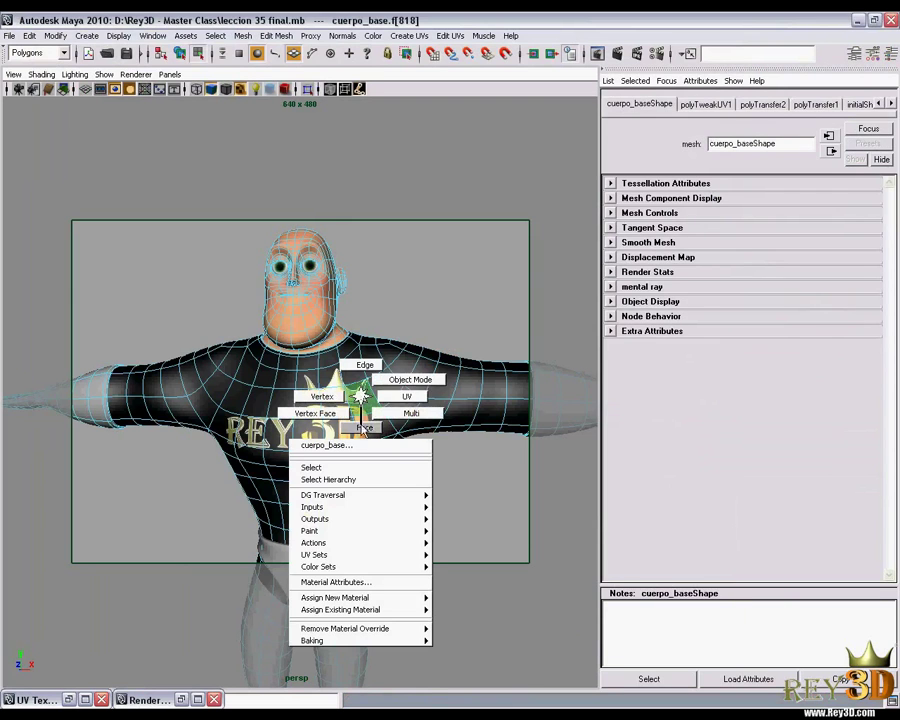
pyautogui.click(345, 580)
pyautogui.doubleClick(748, 343)
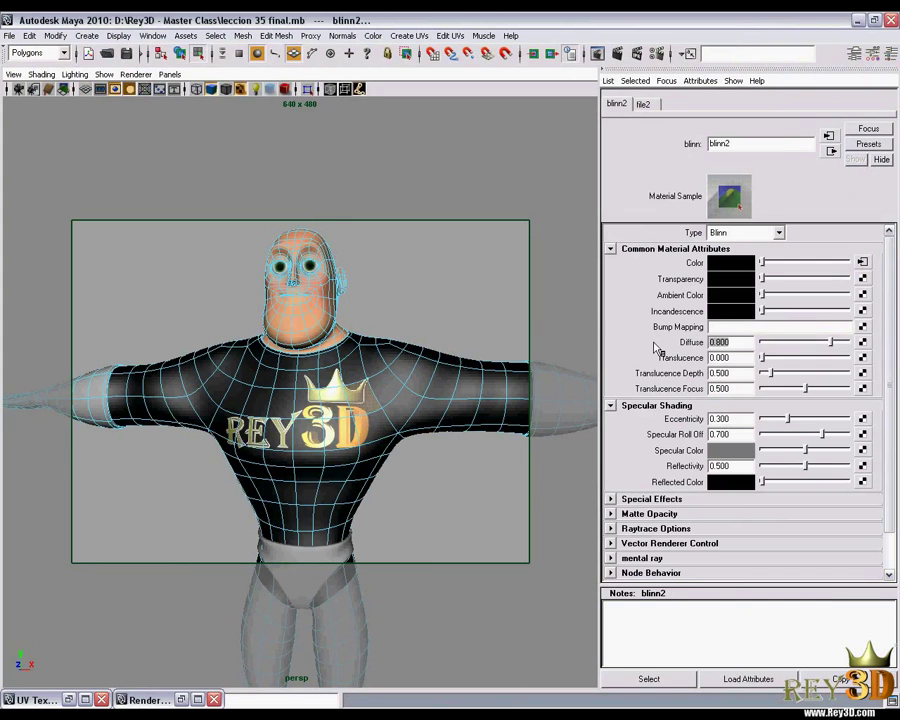
pyautogui.write('1')
pyautogui.press('Return')
# - Render the upper body with the brighter suit material, compare it with the stored render and minimize the Render View
pyautogui.click(433, 50)
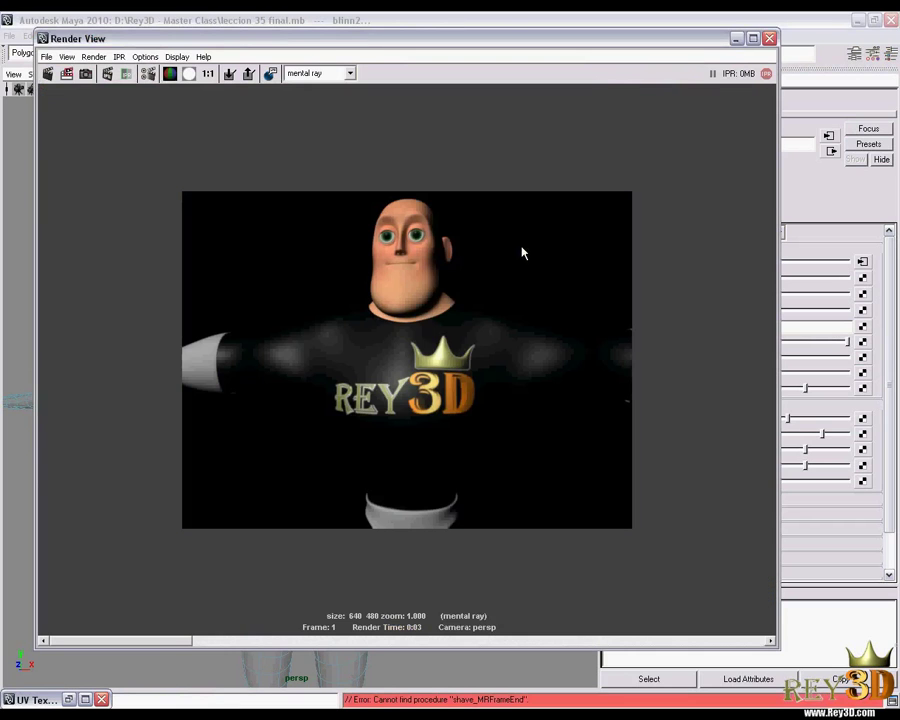
pyautogui.moveTo(155, 648); pyautogui.dragTo(305, 642)
pyautogui.click(736, 38)
# - Open the file texture connected to the suit material's color and set its Filter Type to Off
pyautogui.click(861, 262)
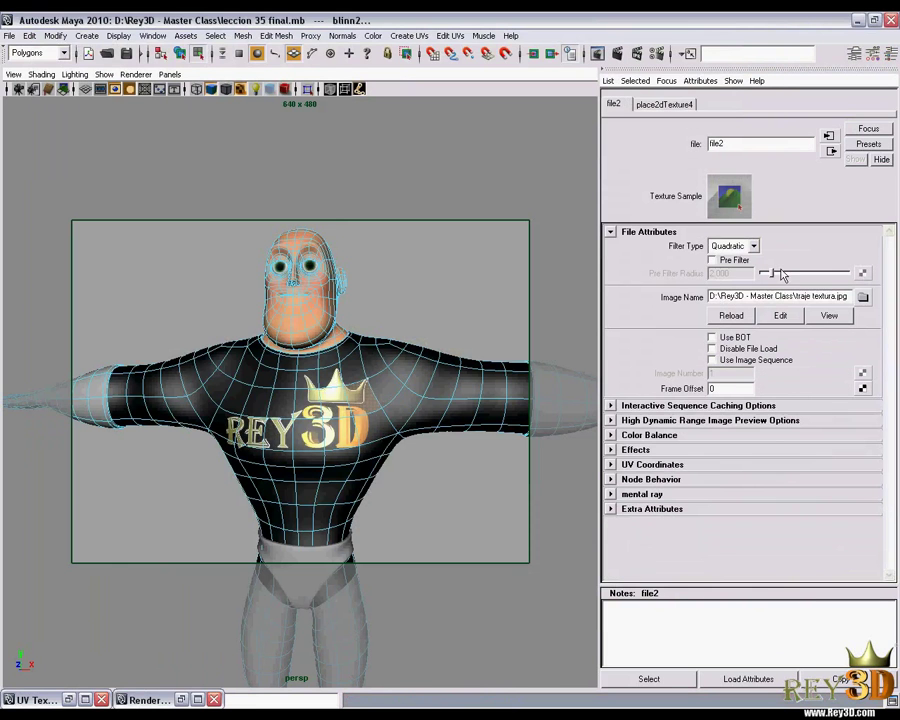
pyautogui.click(733, 248)
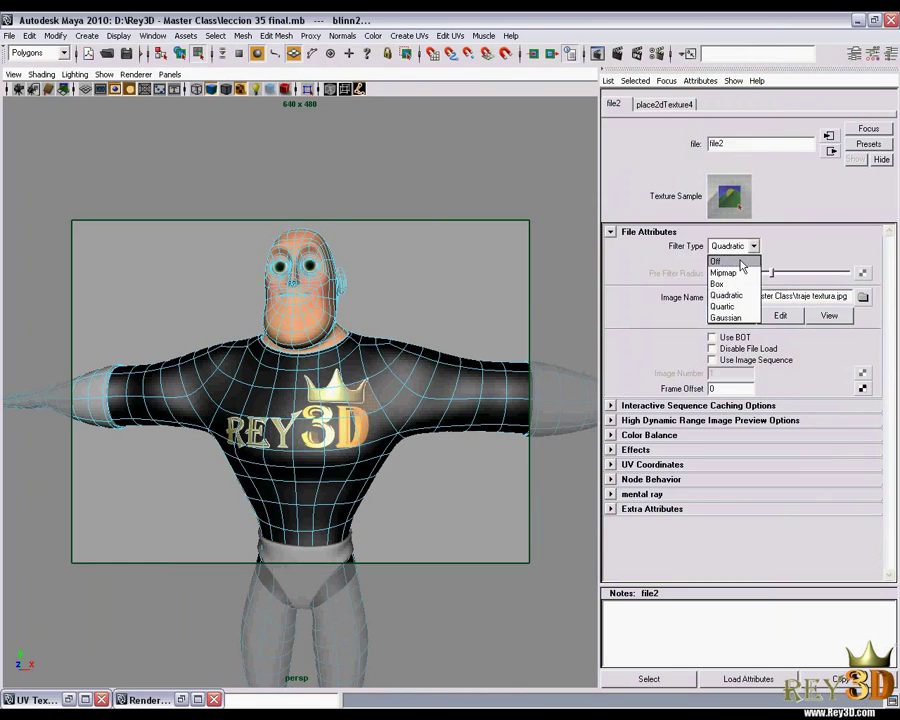
pyautogui.click(716, 261)
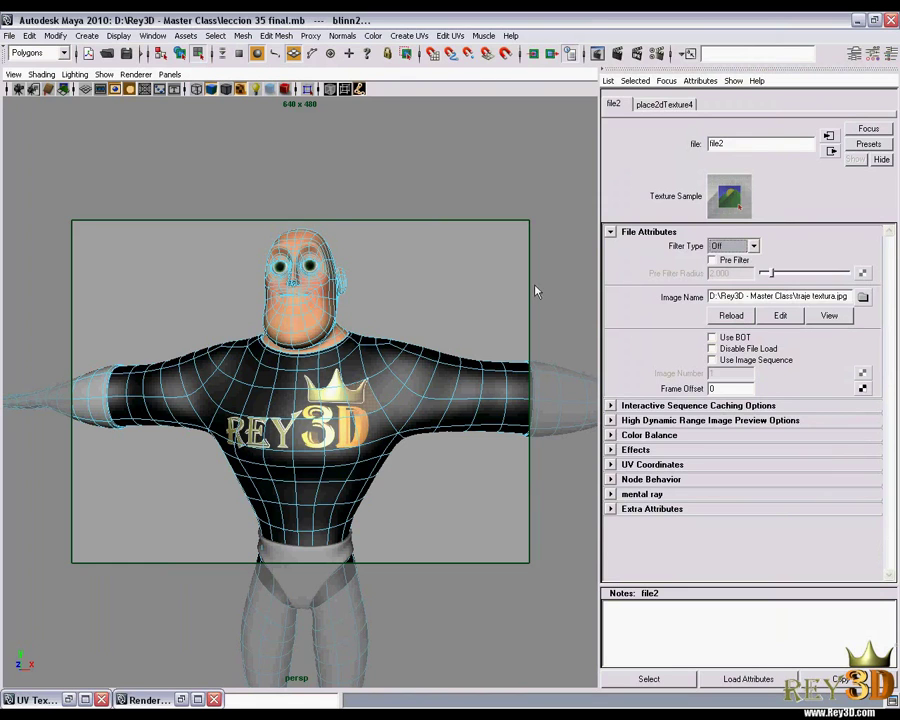
# - Render the character with the unfiltered texture, compare the logo's sharpness against the stored renders and minimize the Render View
pyautogui.click(617, 53)
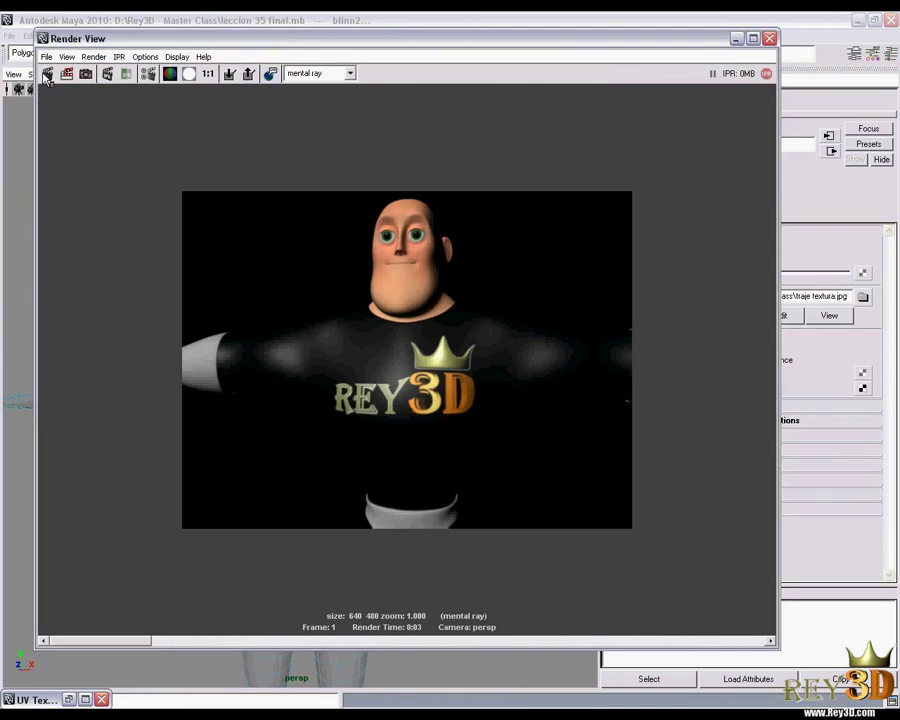
pyautogui.click(33, 75)
pyautogui.click(33, 54)
pyautogui.click(47, 73)
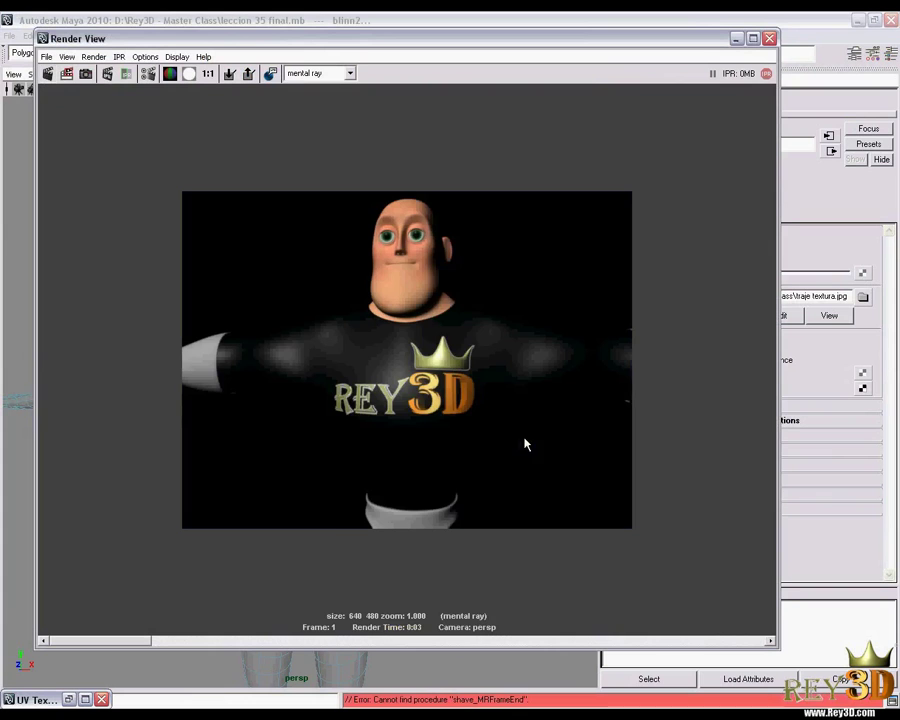
pyautogui.moveTo(128, 640); pyautogui.dragTo(210, 641)
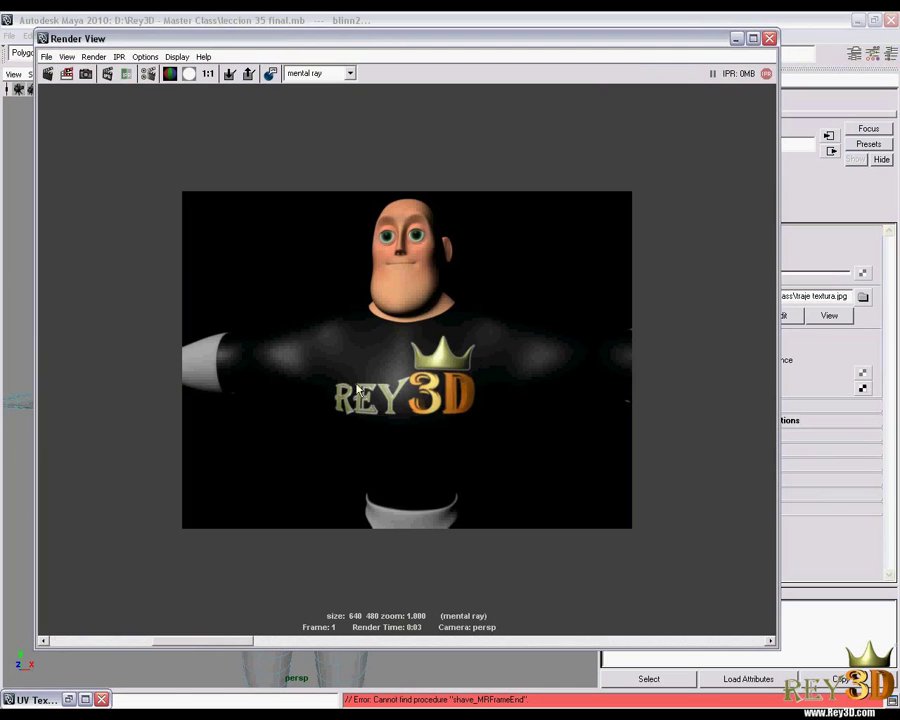
pyautogui.moveTo(210, 646); pyautogui.dragTo(100, 637)
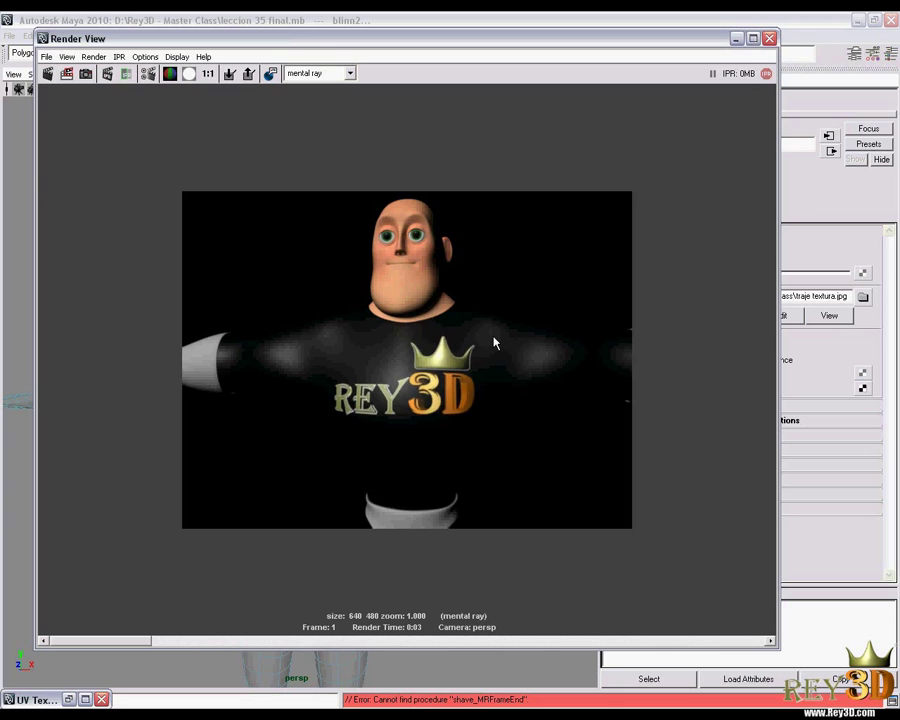
pyautogui.click(736, 38)
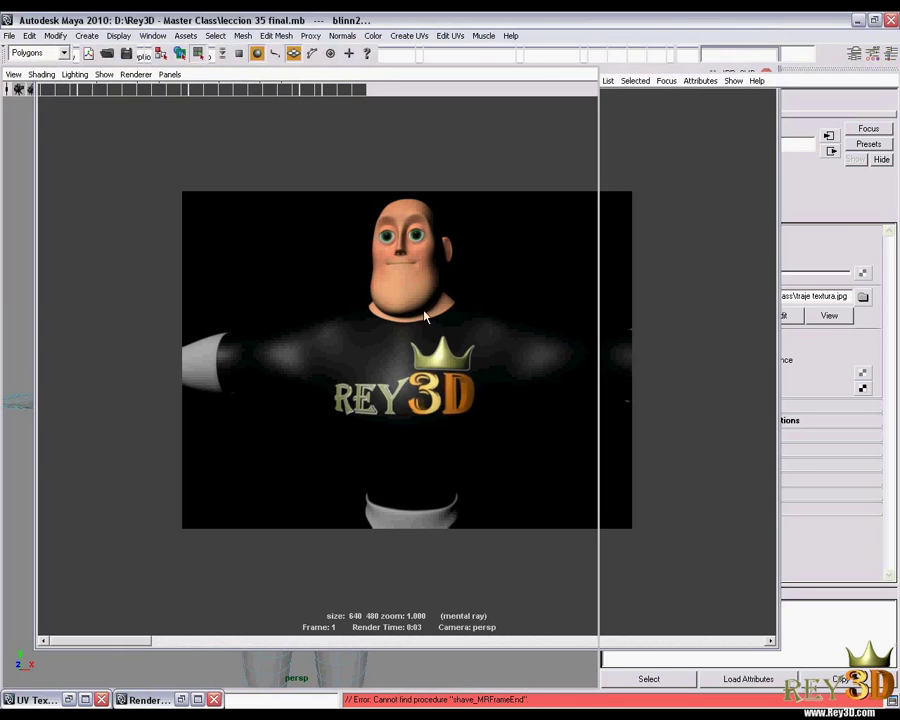
# - Return the body mesh to object mode, clear the selection and examine the finished suit texture on the full figure
pyautogui.rightClick(341, 362)
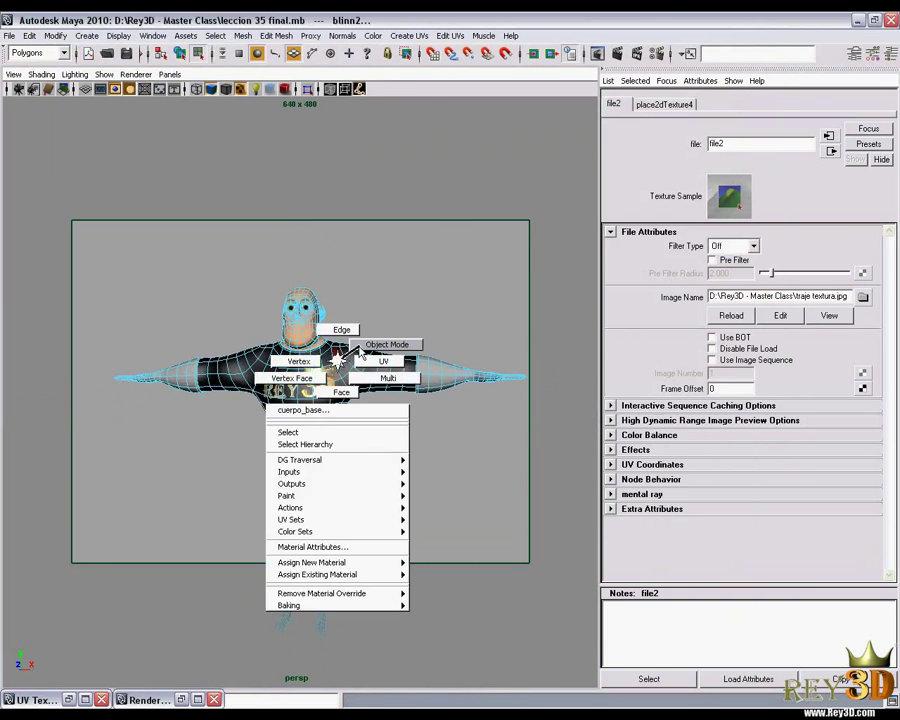
pyautogui.click(400, 478)
pyautogui.scroll(-3, 399, 440)
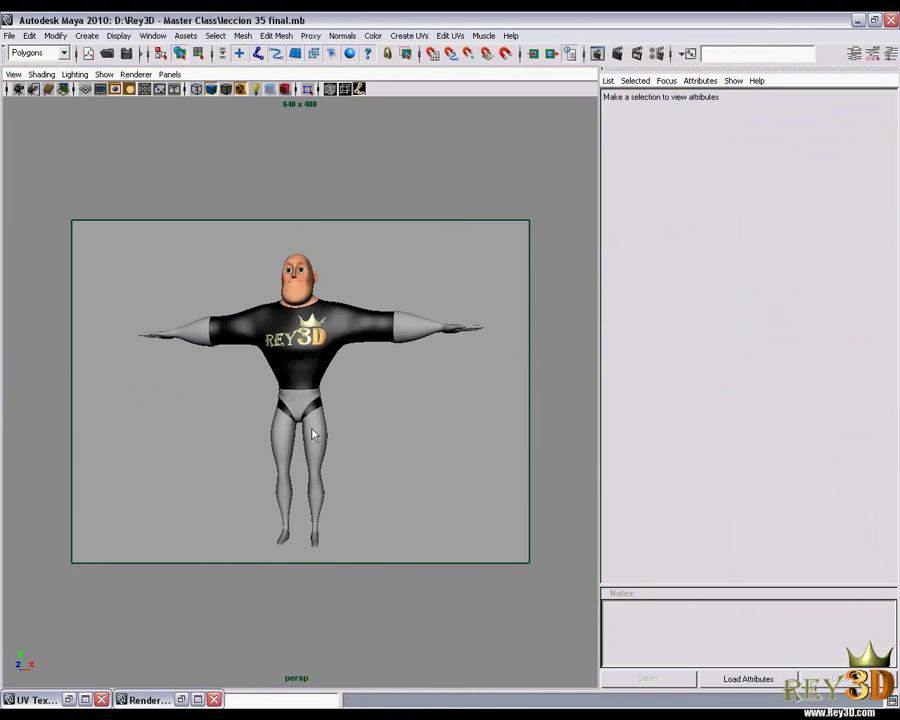
pyautogui.moveTo(379, 446); pyautogui.dragTo(490, 366)
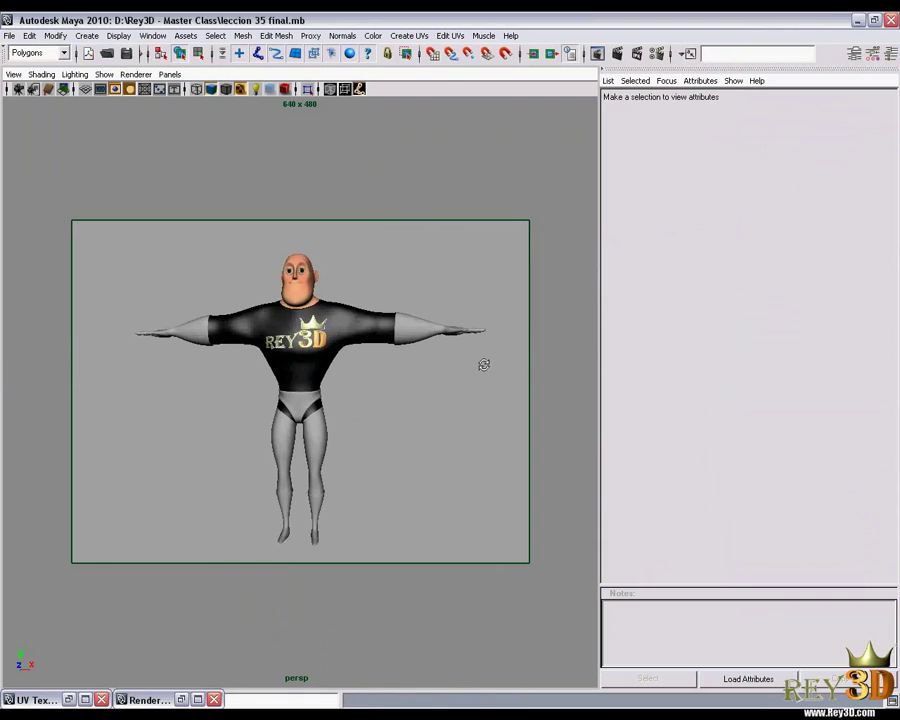
pyautogui.scroll(4, 466, 408)
pyautogui.scroll(-3, 433, 364)
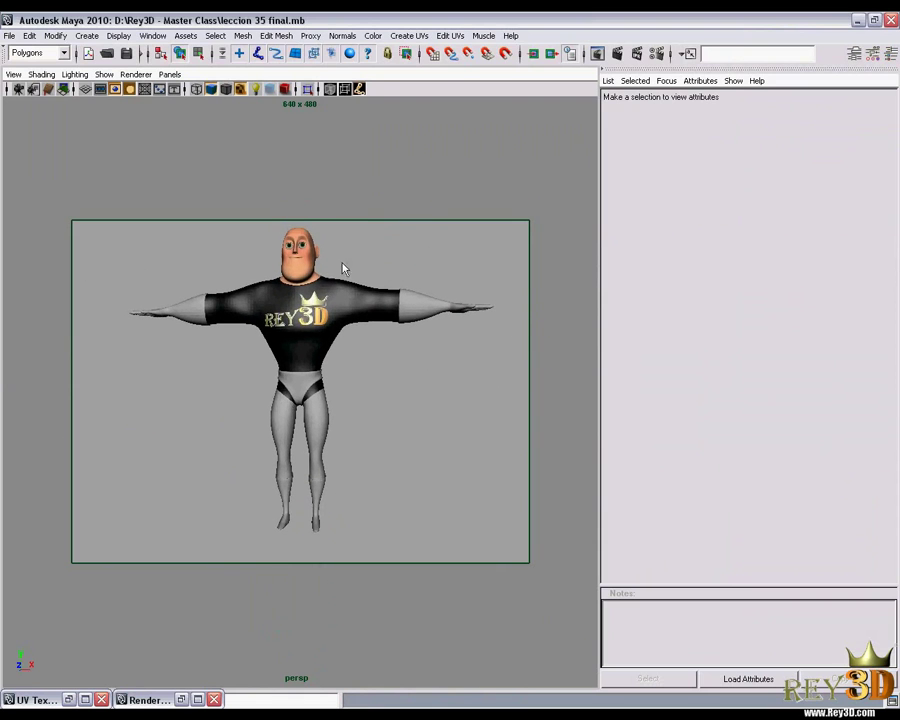
pyautogui.scroll(2, 349, 345)
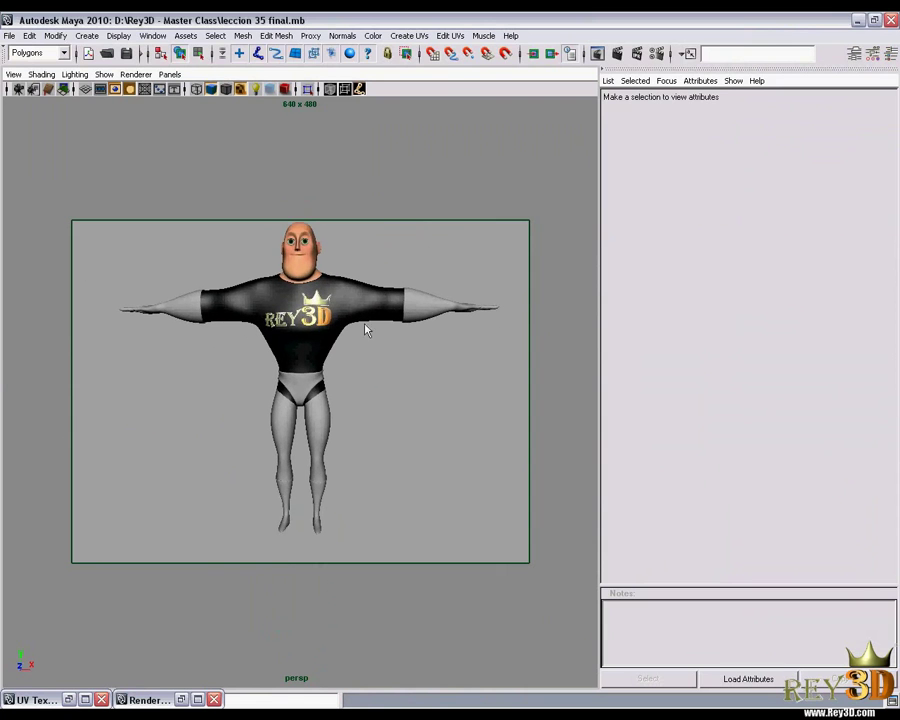
pyautogui.moveTo(360, 333); pyautogui.dragTo(388, 366)
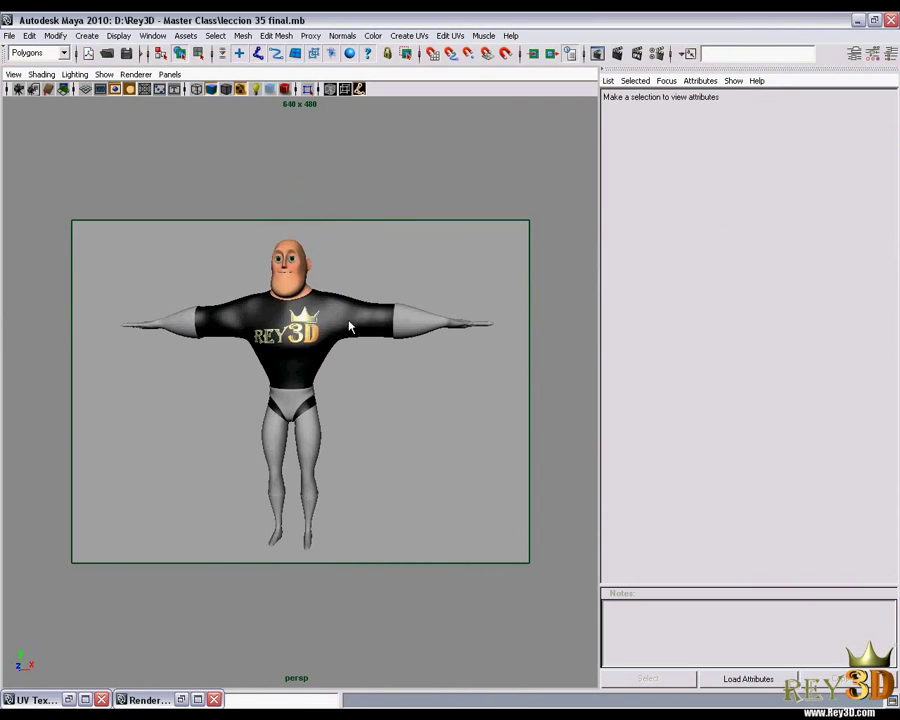